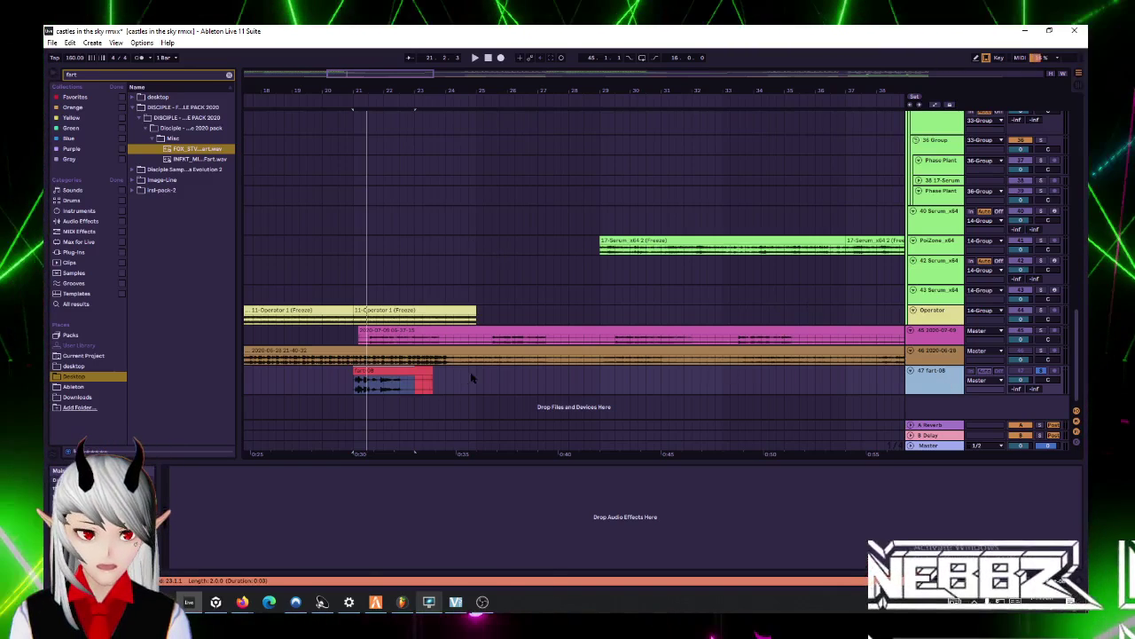
Step: Play the passage, then select the 47 fart-08 track to show its effects and replay it
left_click(350, 334)
key("space")
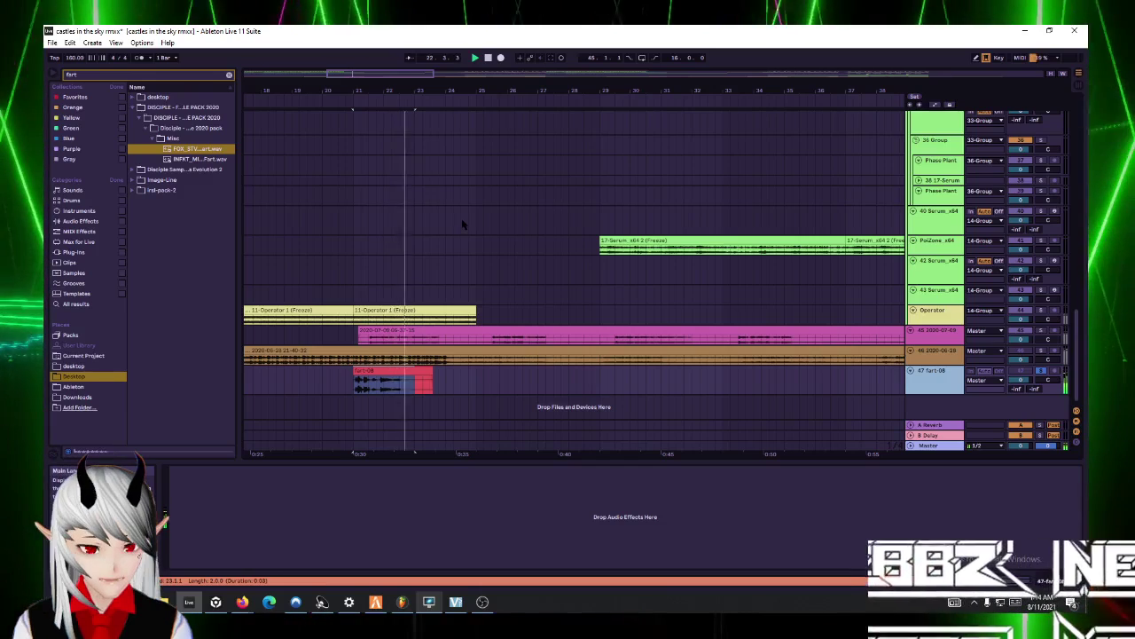
key("space")
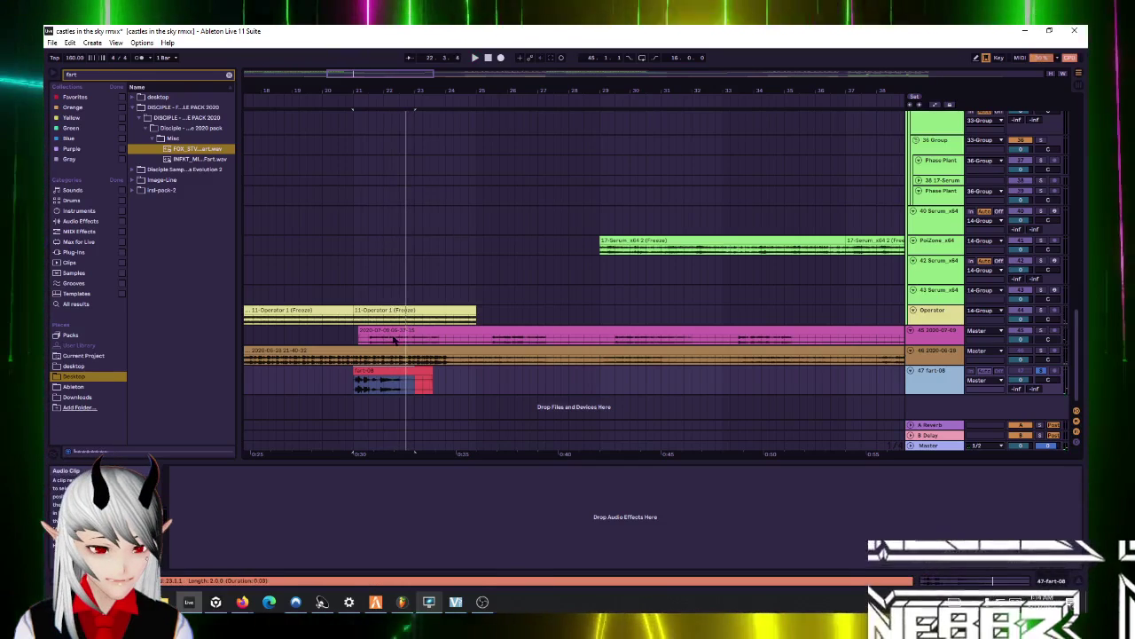
left_click(463, 250)
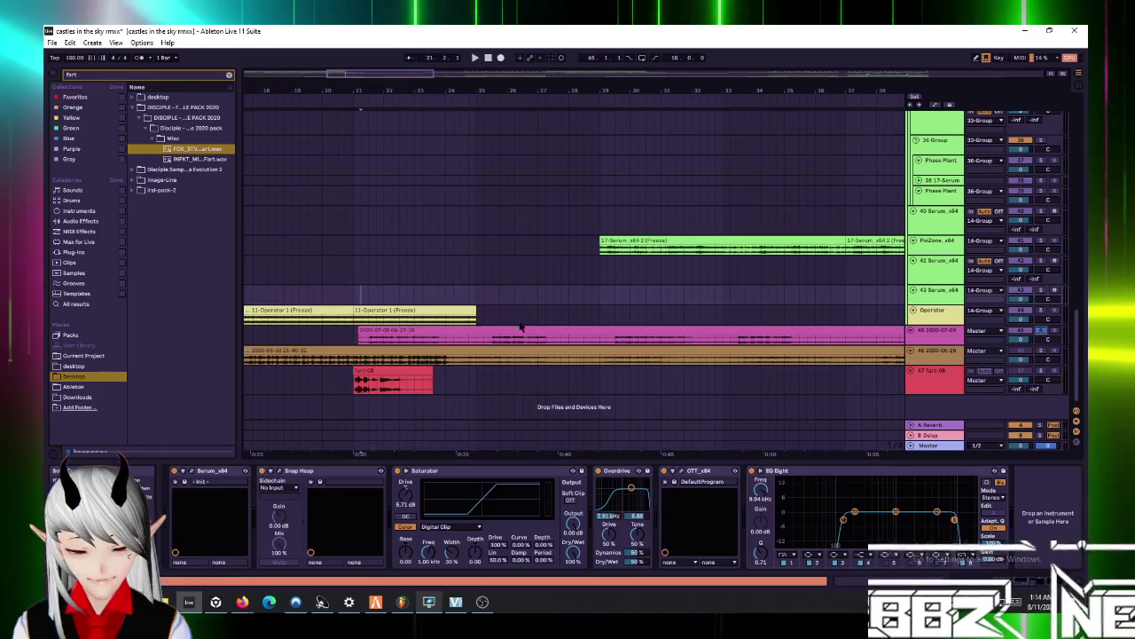
key("space")
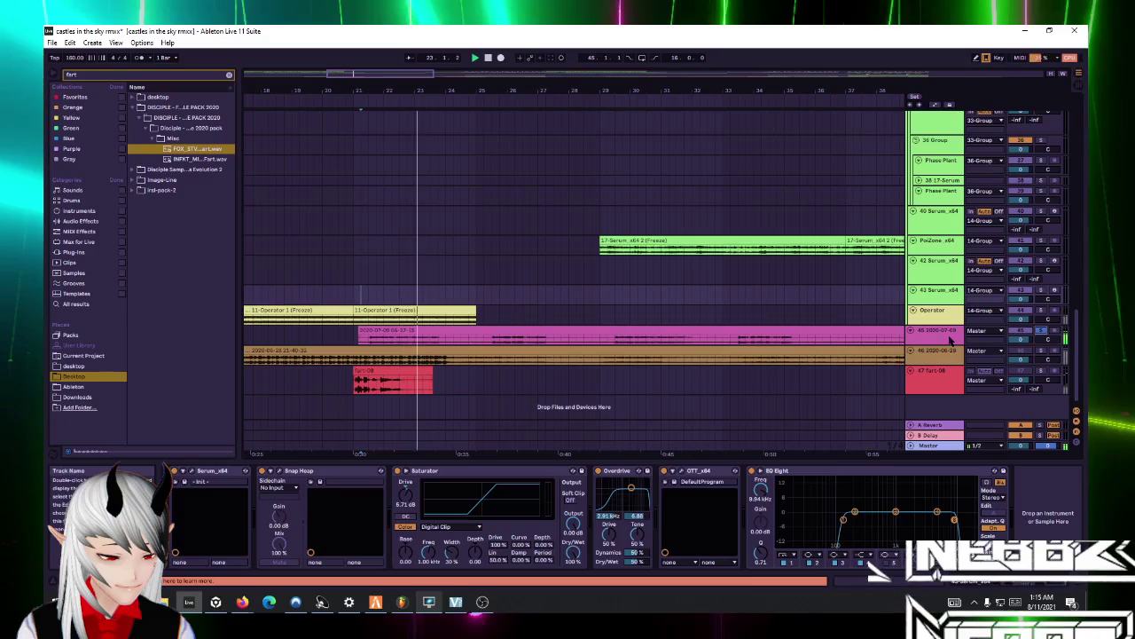
Step: Replay the pink vocal track, bypassing its effect rack and then re-enabling it
key("space")
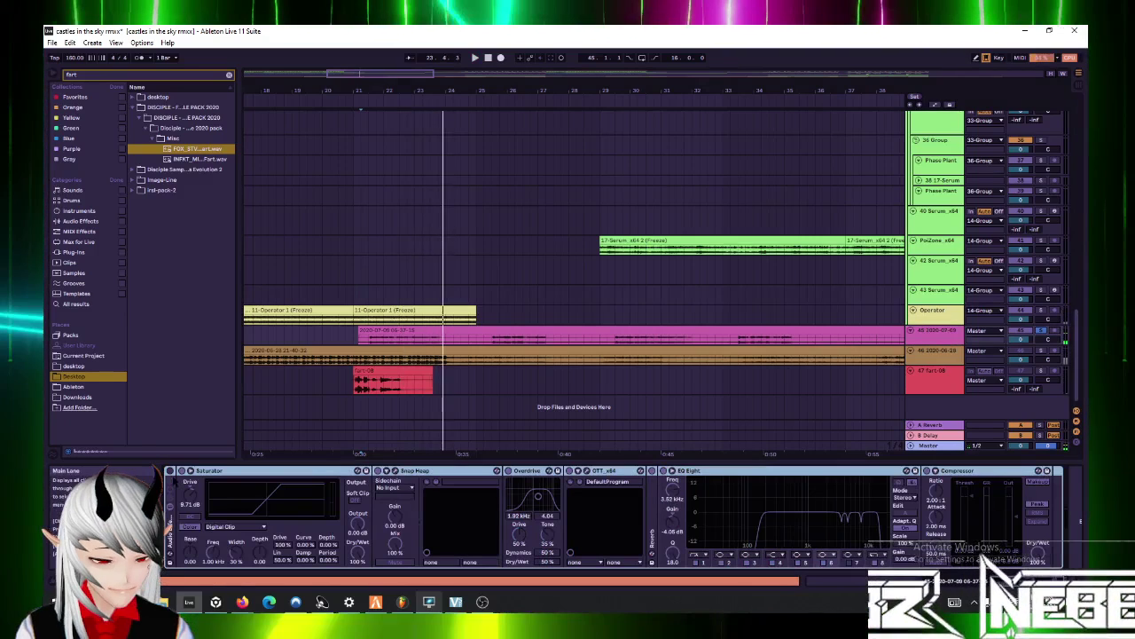
key("space")
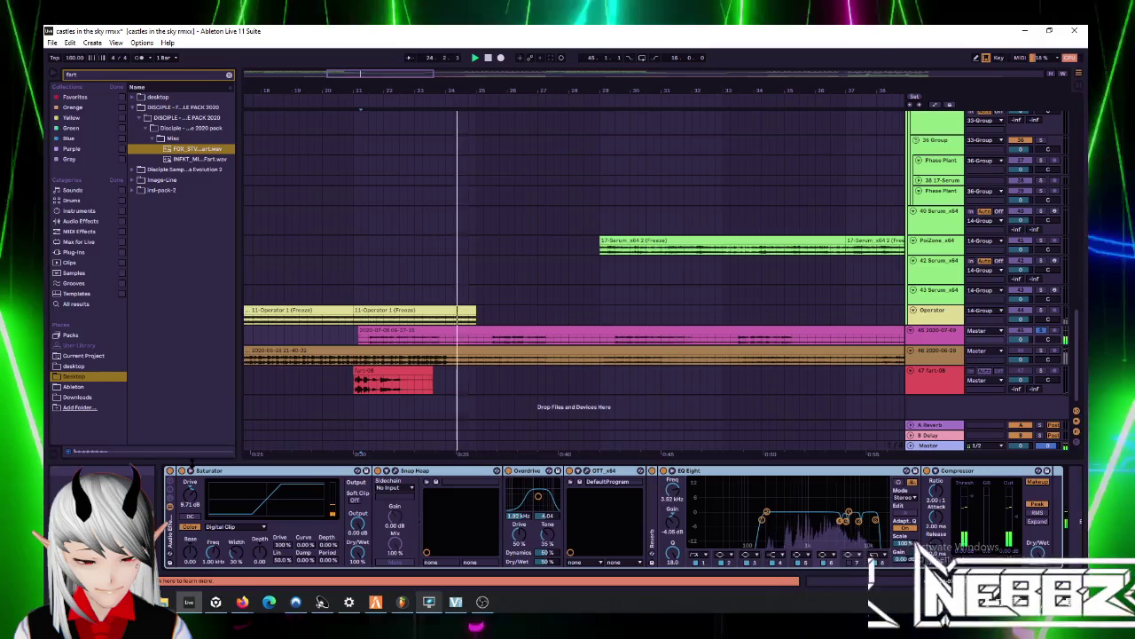
key("space")
left_click(169, 471)
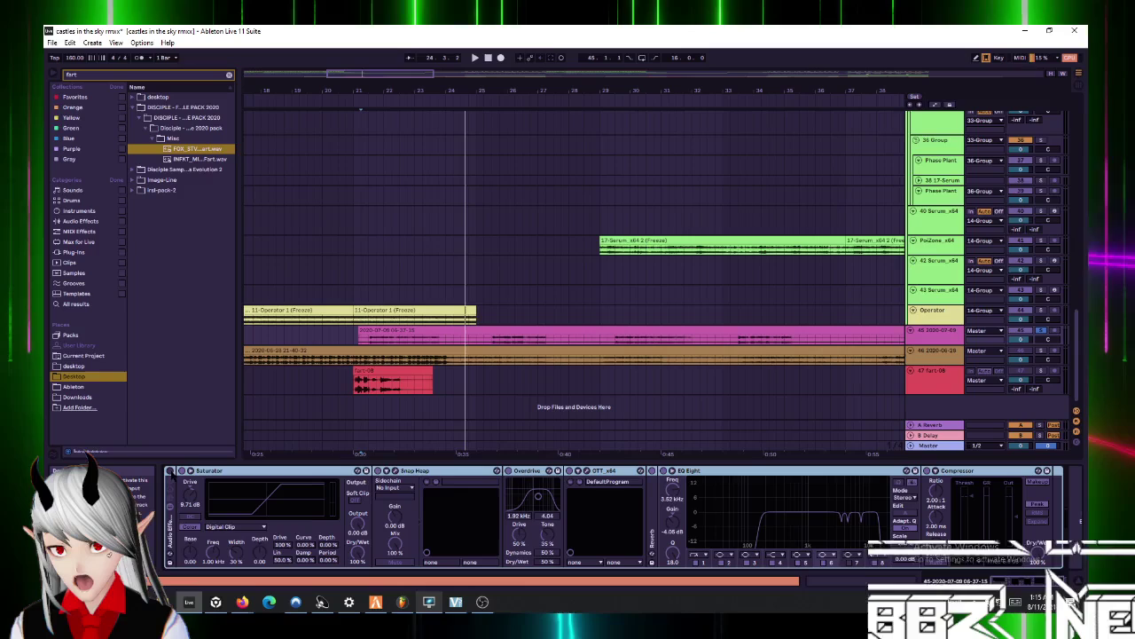
left_click(169, 471)
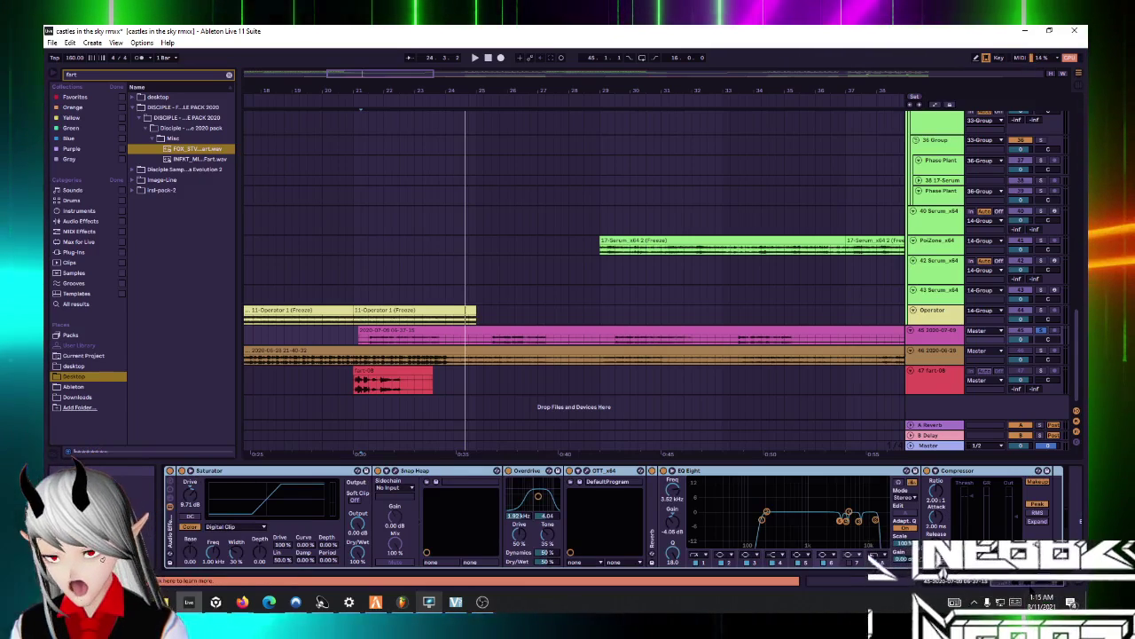
Step: Scroll through the saturation, overdrive, multiband compression, EQ and compression chain
scroll(568, 519, "right", 1)
scroll(568, 519, "right", 2)
scroll(621, 519, "left", 1)
scroll(621, 519, "left", 1)
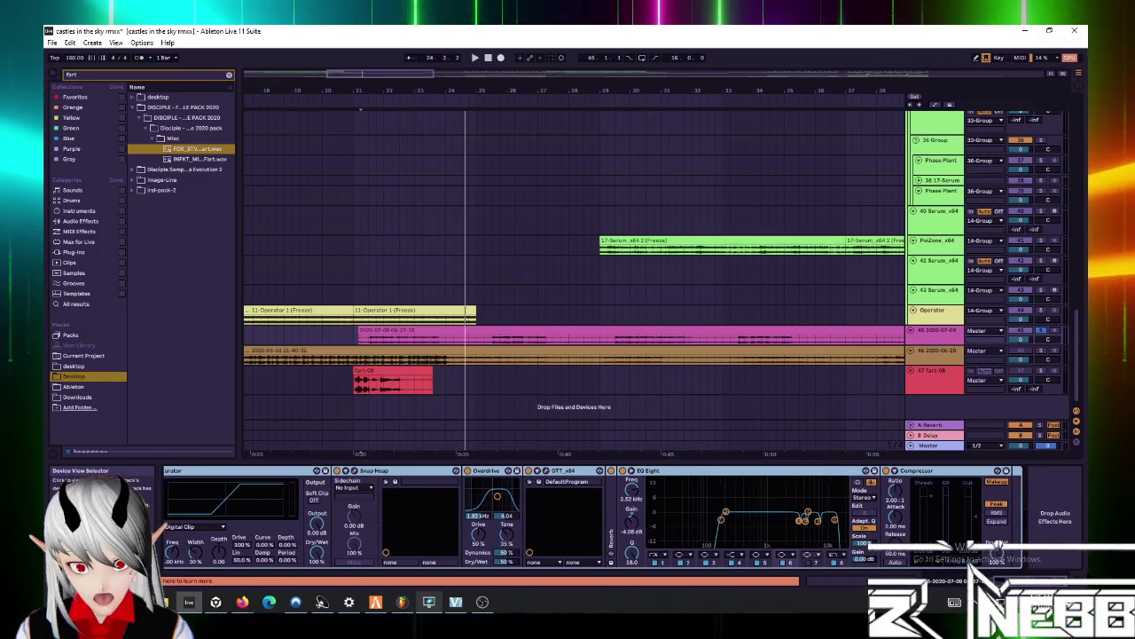
scroll(621, 519, "left", 1)
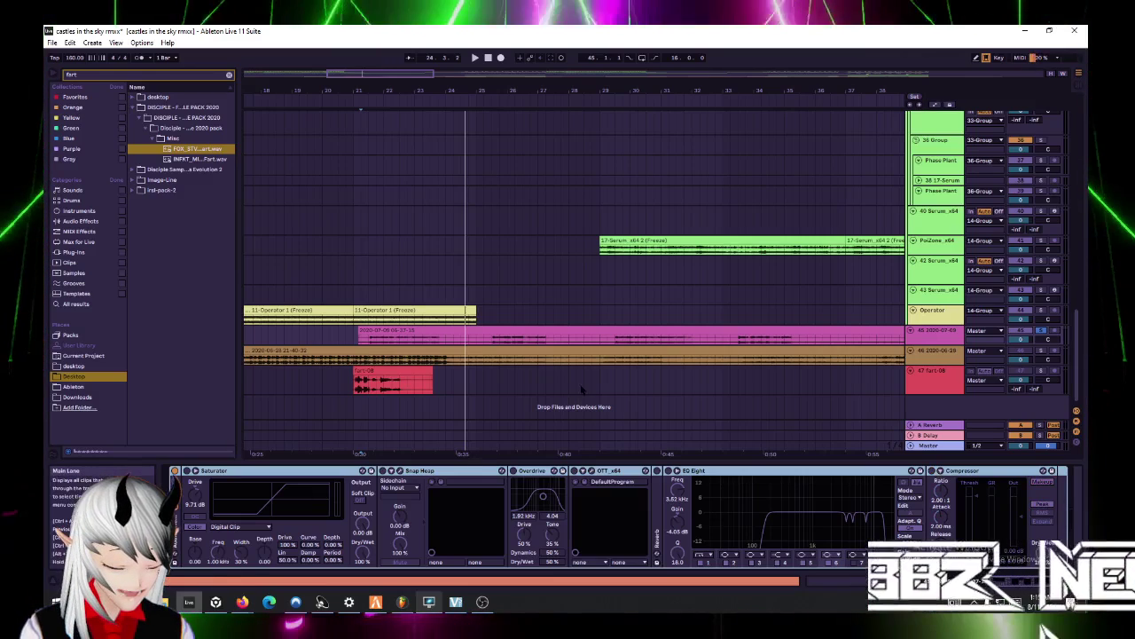
Step: Enable EQ Eight, lower band 1 to about 18 Hz, and inspect a higher band
left_click(676, 471)
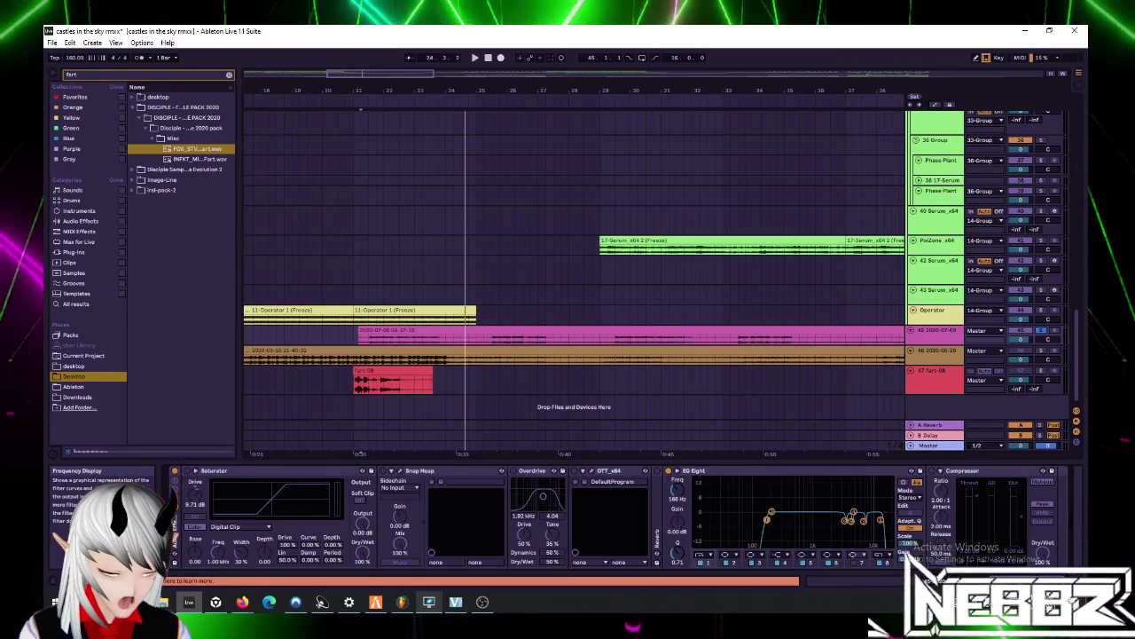
left_click_drag(726, 513, 710, 522)
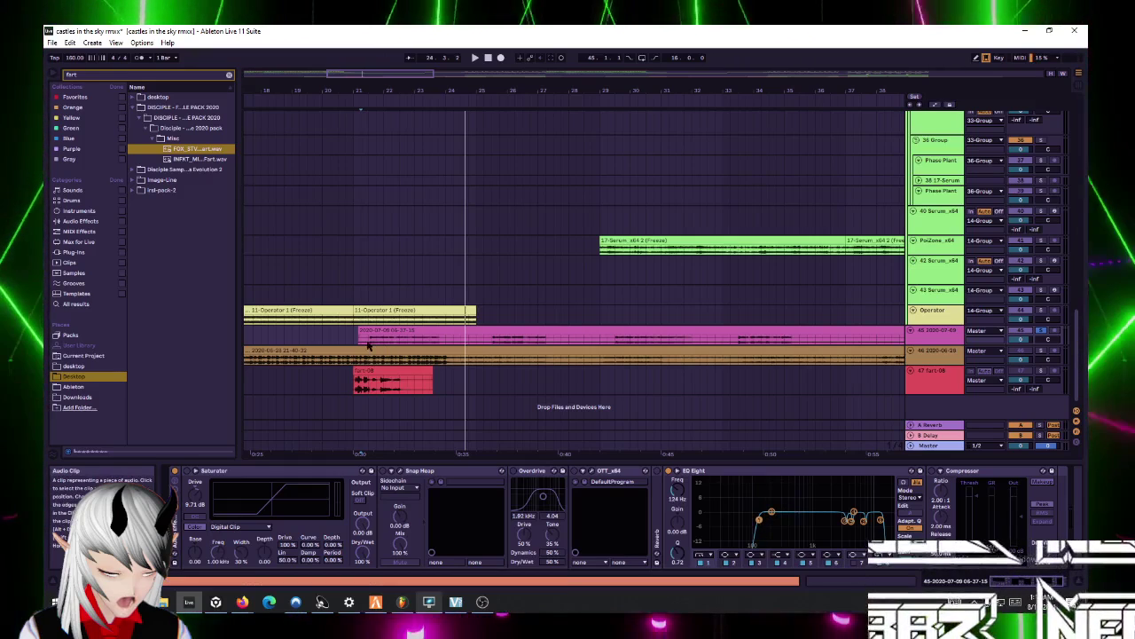
key("space")
key("space")
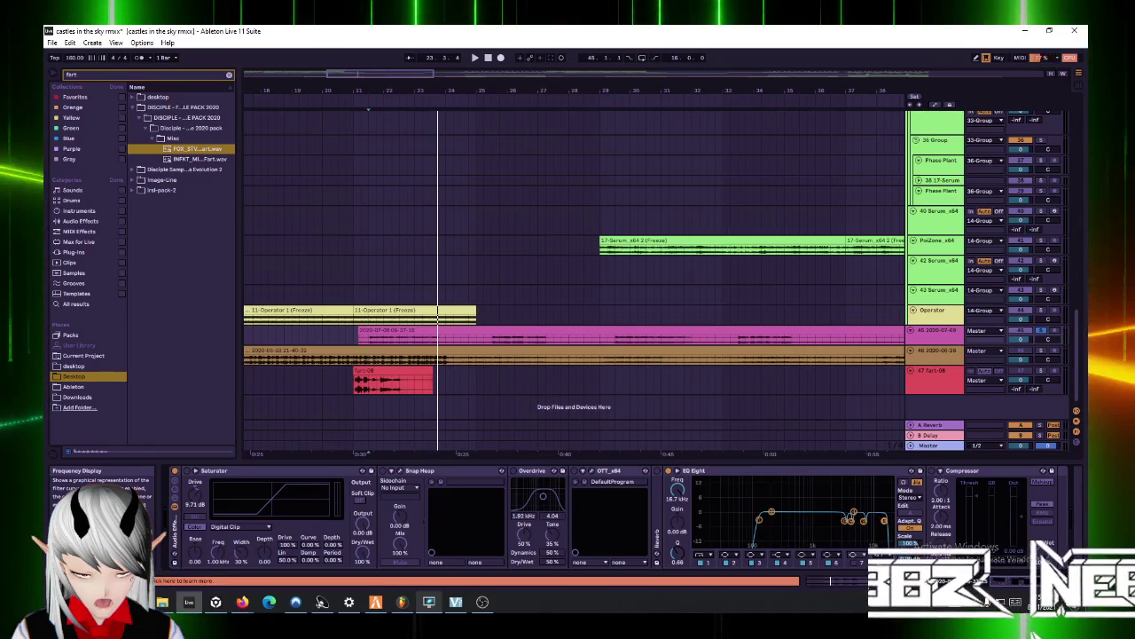
left_click(854, 517)
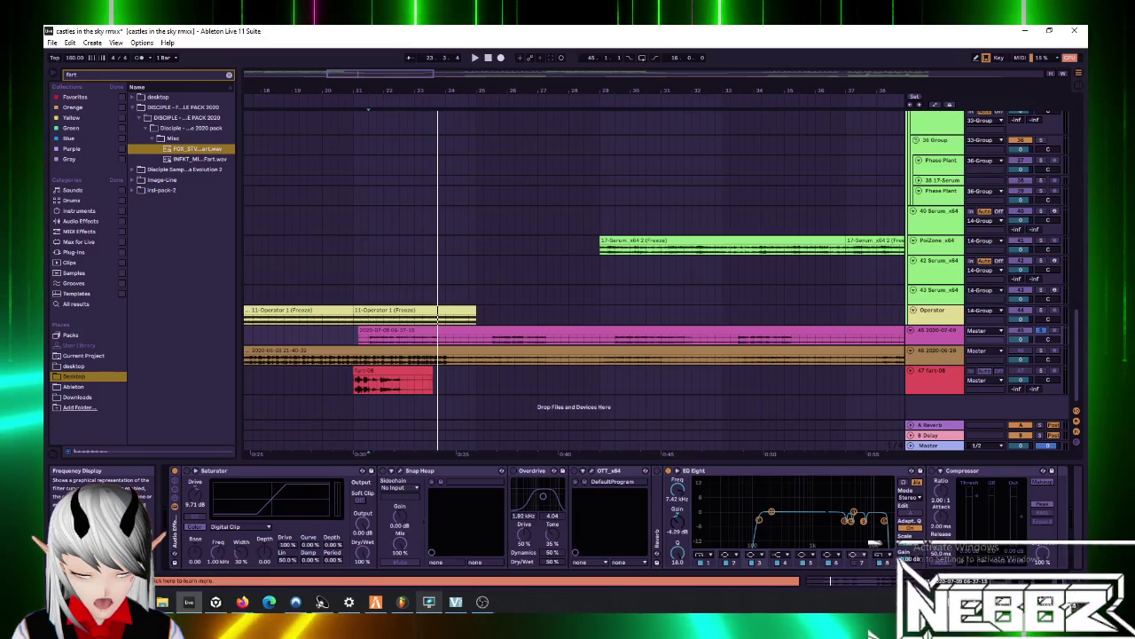
left_click(874, 471)
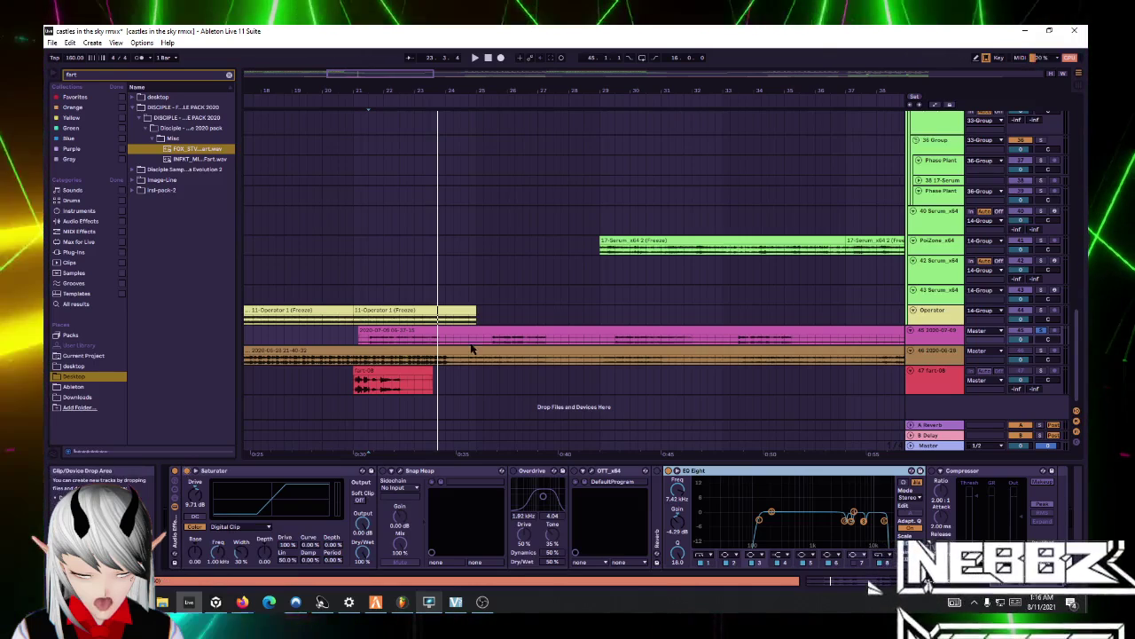
Step: Expand the pink vocal track's waveform and replay the passage around bars 21–23
left_click(363, 333)
key("space")
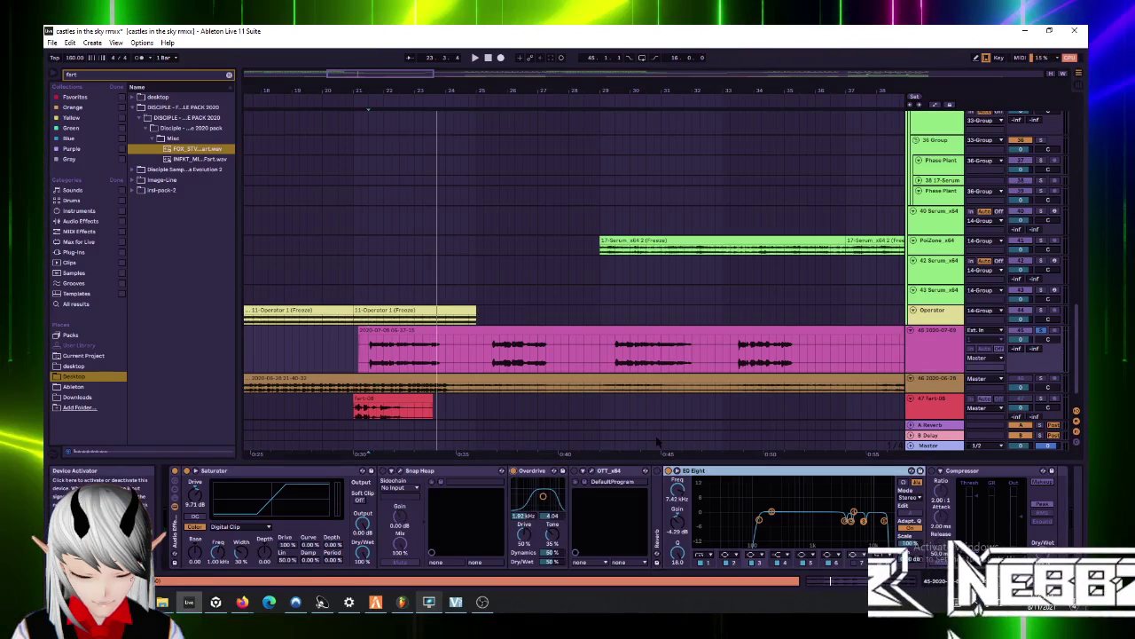
key("space")
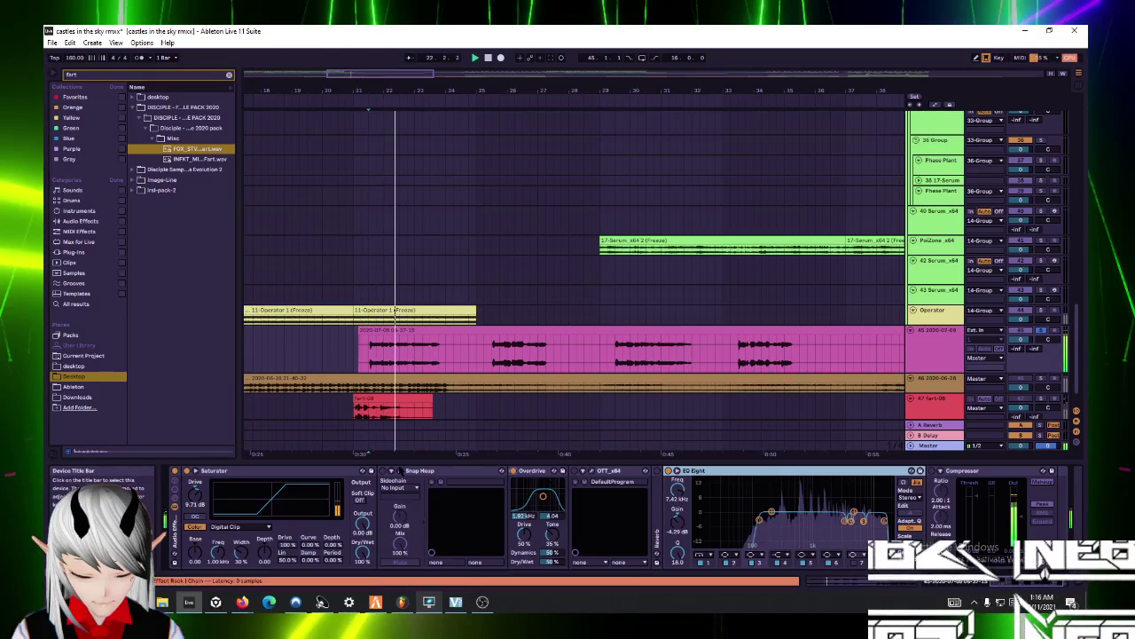
key("space")
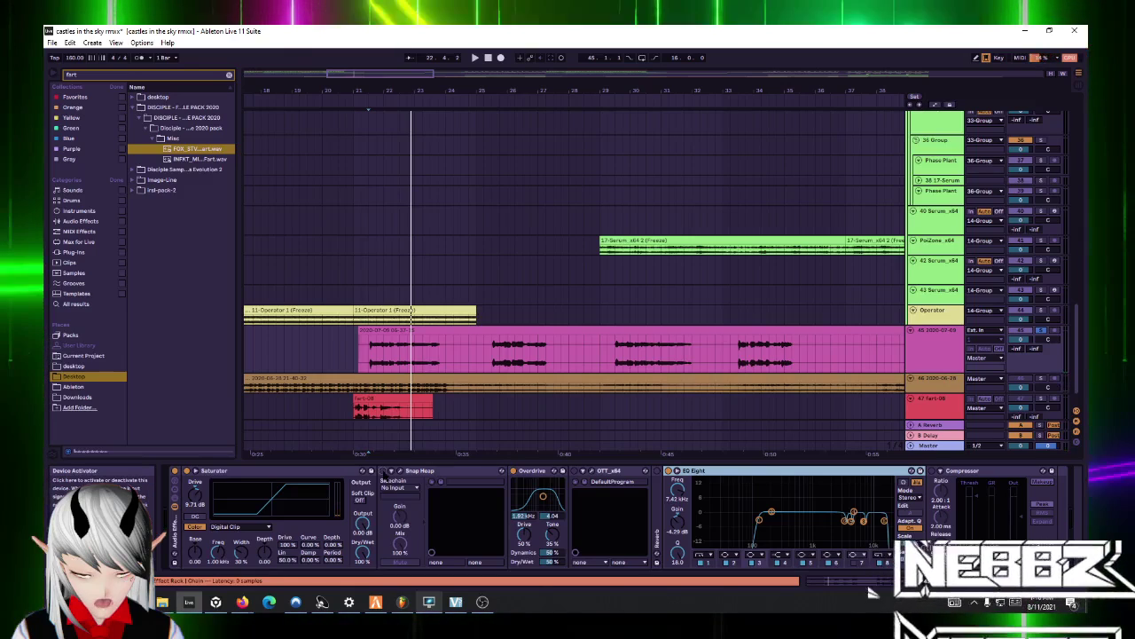
Step: Open Snap Heap, bypass and re-enable its Delay module, and set it to 177 ms
left_click(391, 471)
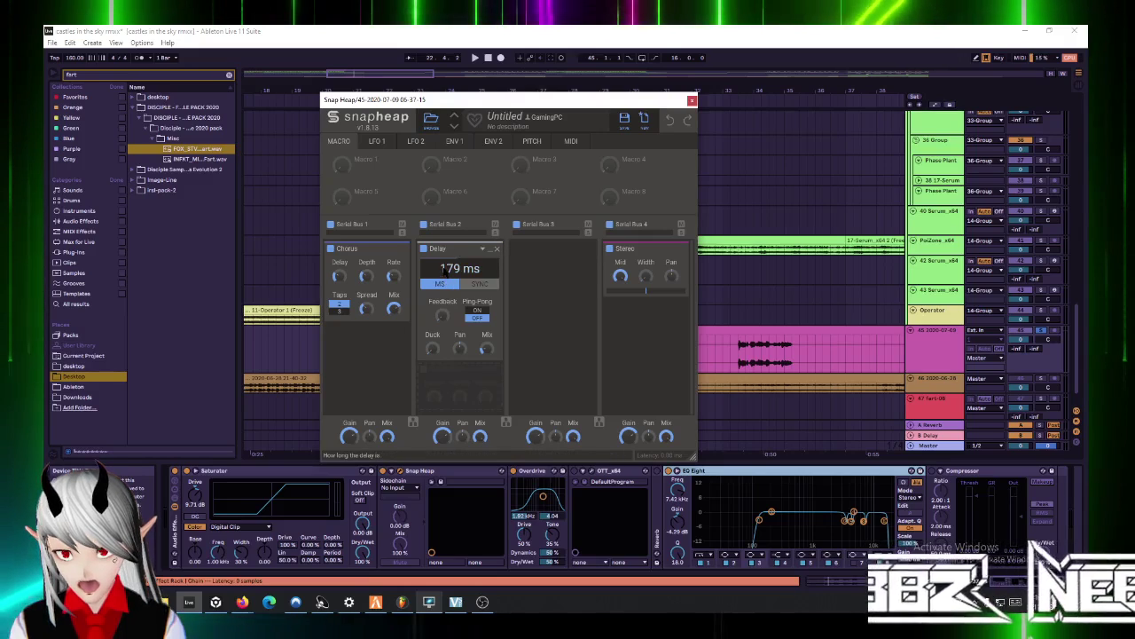
left_click(424, 248)
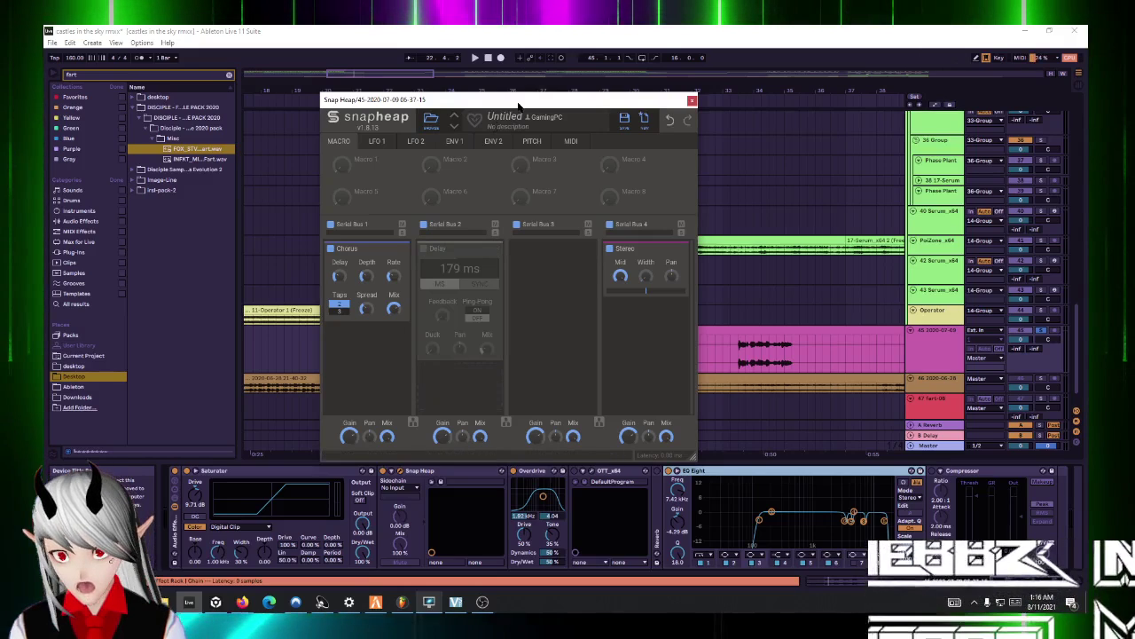
left_click_drag(519, 106, 778, 97)
key("space")
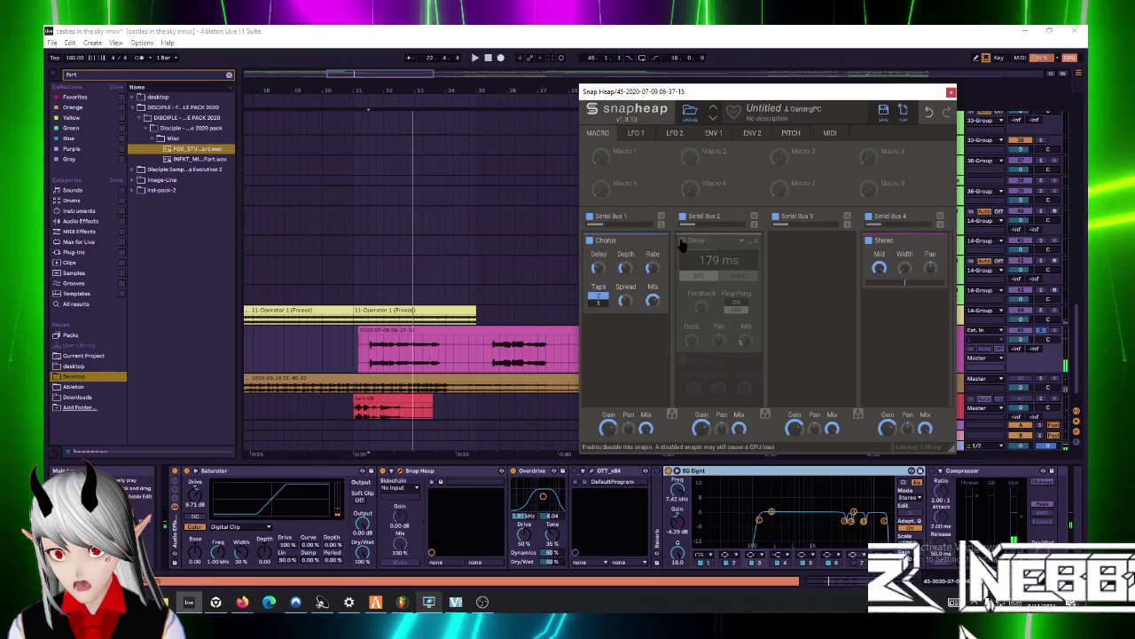
left_click(683, 241)
mouse_move(717, 269)
left_mouse_down()
mouse_move(717, 240)
mouse_move(717, 293)
mouse_move(717, 264)
left_mouse_up()
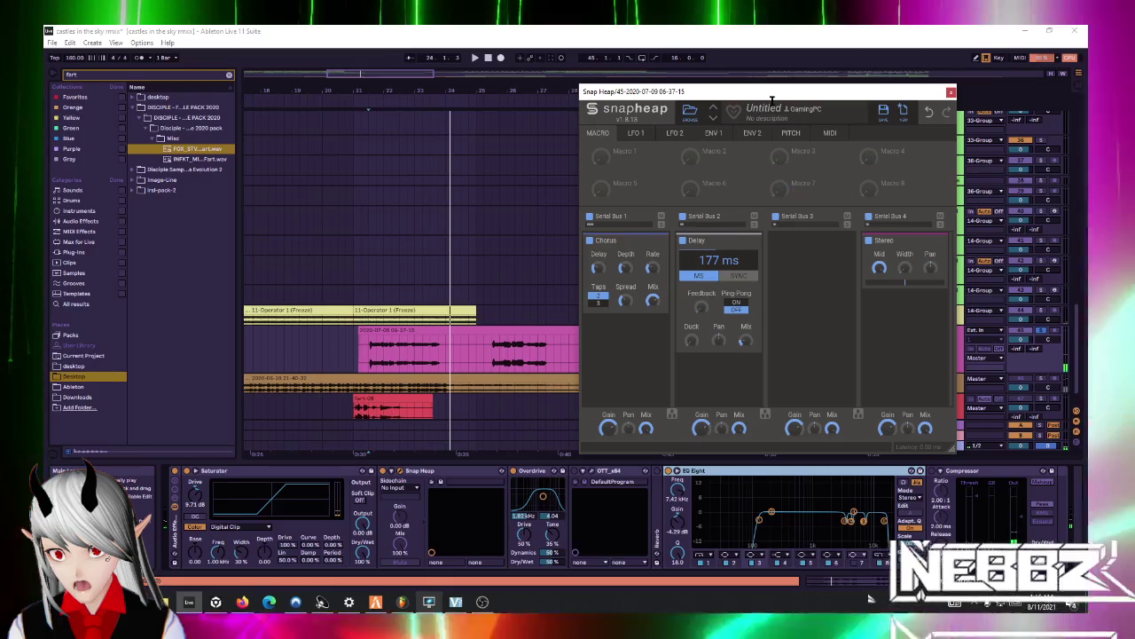
Step: Toggle Snap Heap's Stereo module, adjust its width, and close the plug-in
left_click_drag(774, 99, 688, 101)
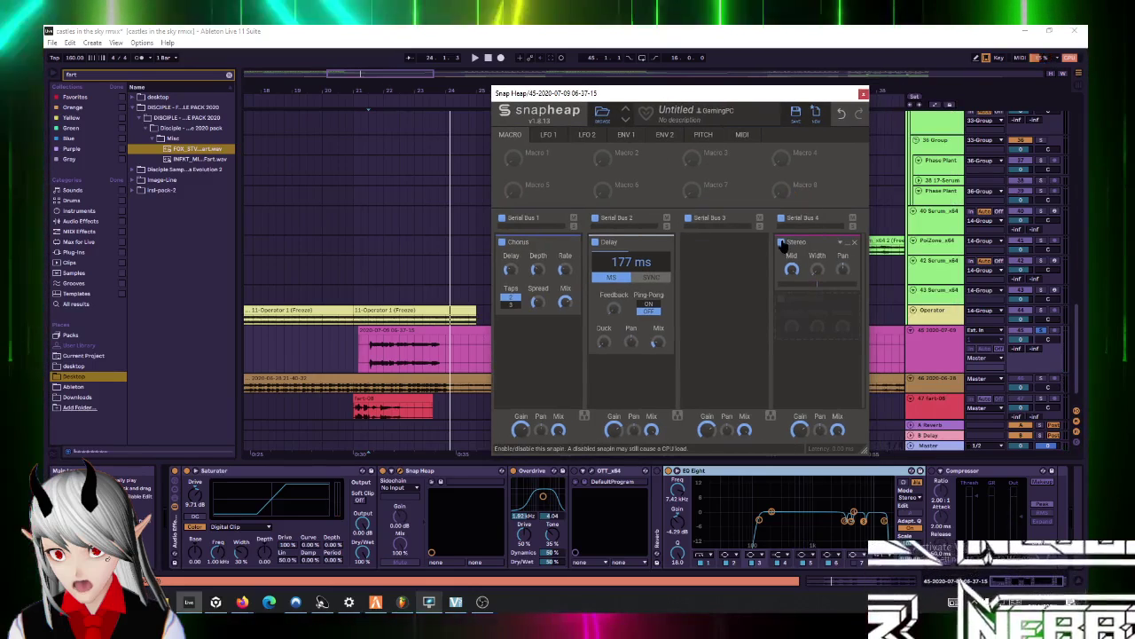
left_click(782, 243)
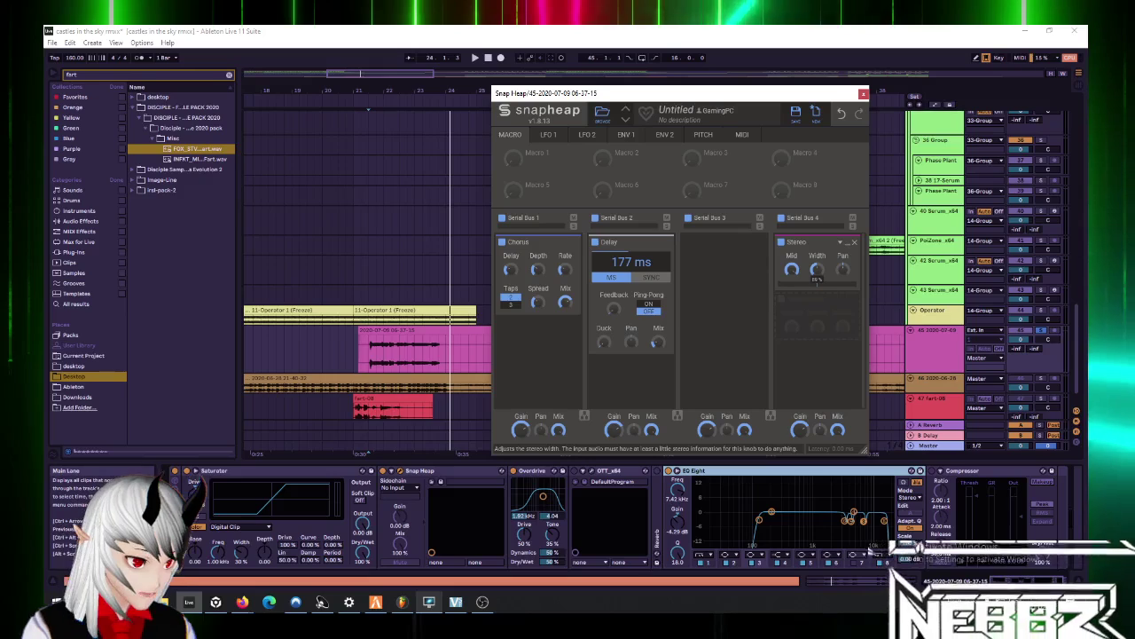
left_click_drag(834, 96, 816, 84)
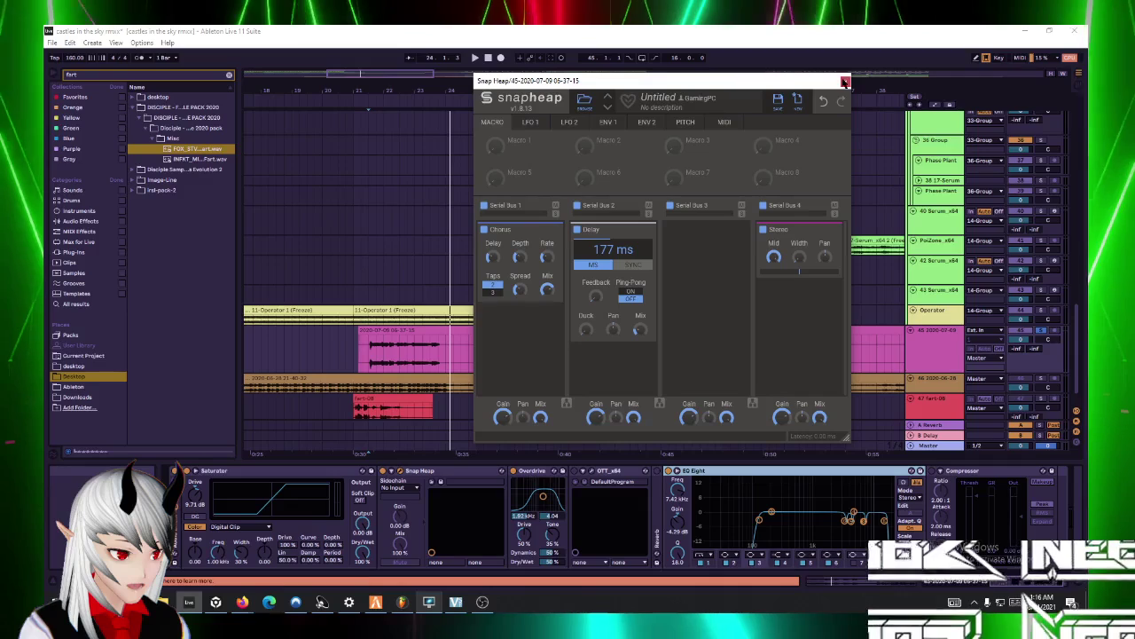
left_click(845, 81)
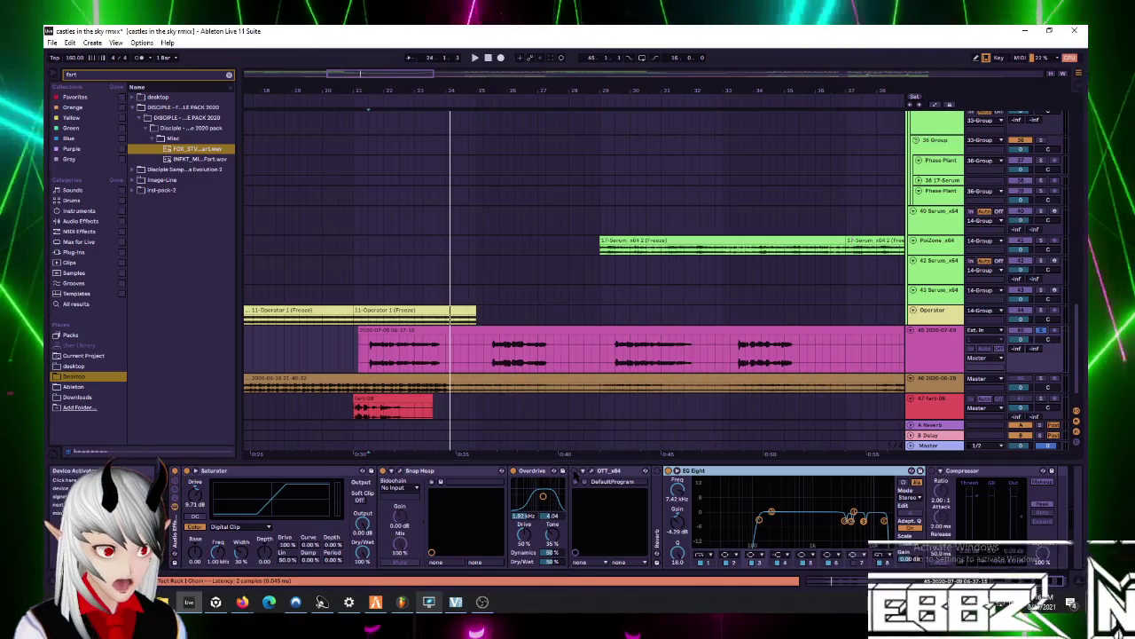
Step: Open the Serum track's OTT plug-in window, move it aside, then close it
left_click(575, 481)
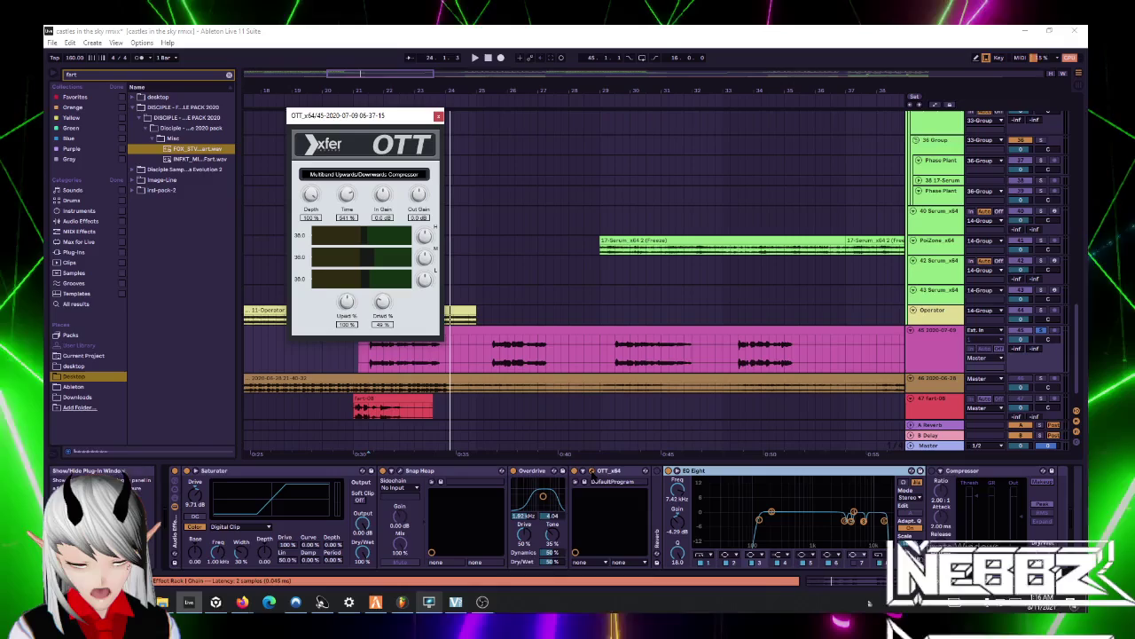
mouse_move(412, 121)
left_mouse_down()
mouse_move(609, 132)
mouse_move(601, 125)
left_mouse_up()
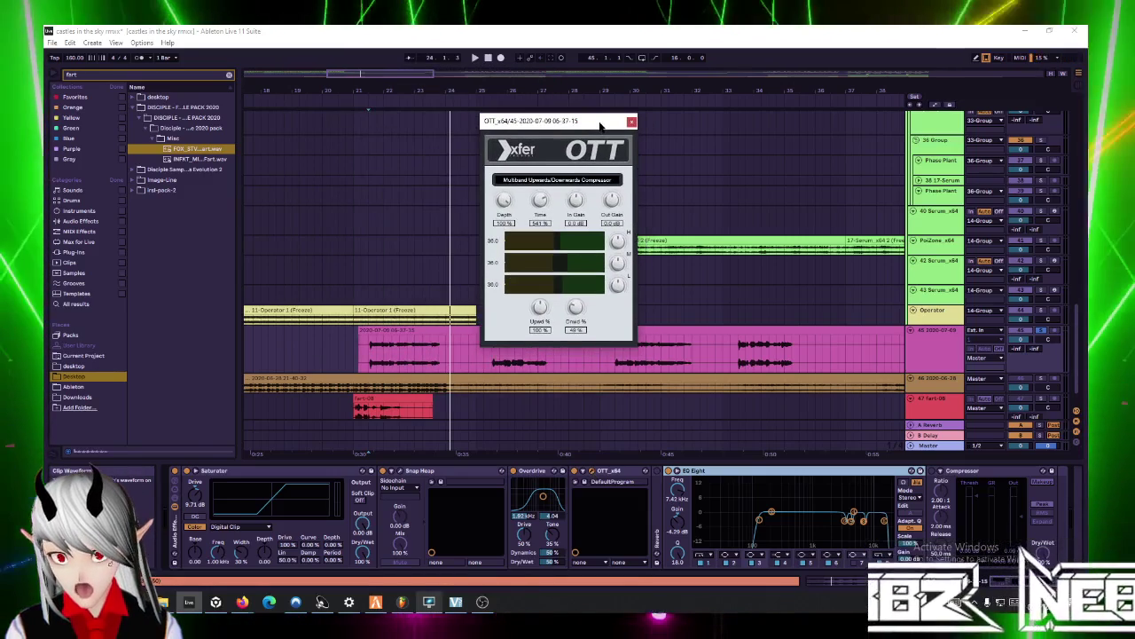
left_click_drag(534, 137, 632, 157)
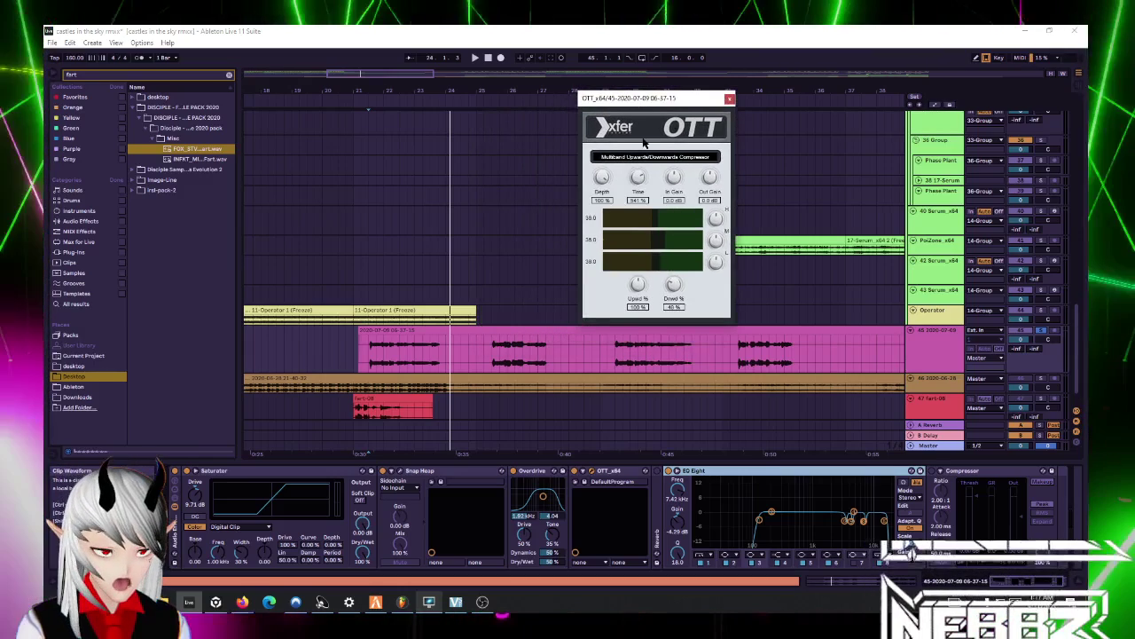
left_click(369, 284)
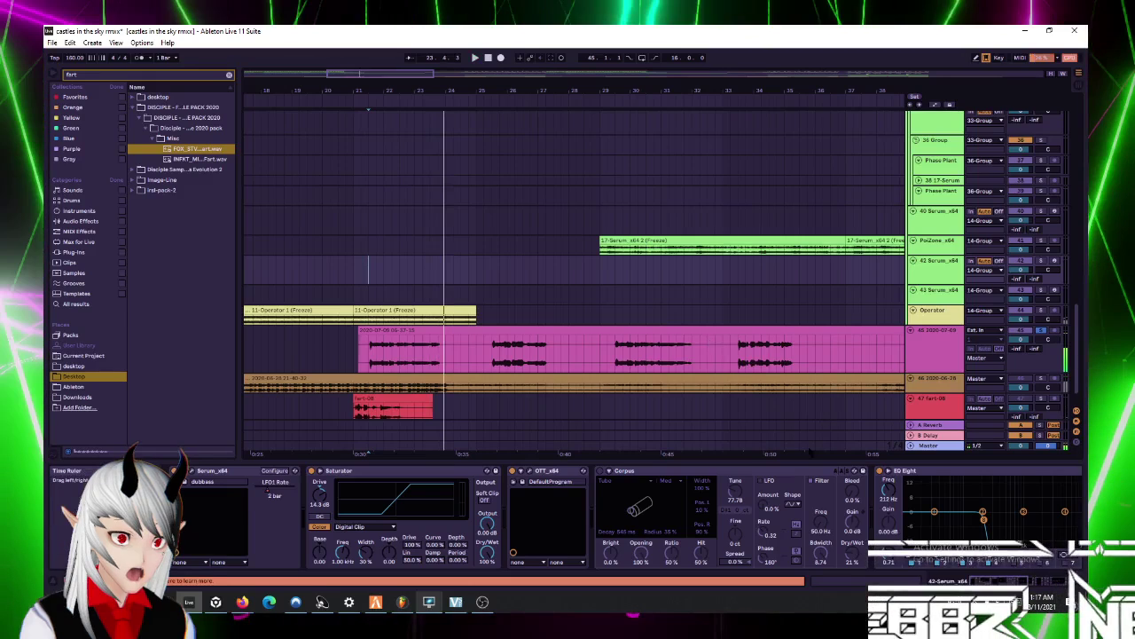
Step: Insert a Reverb between OTT and EQ Eight on the vocal track and play it back
left_click(942, 354)
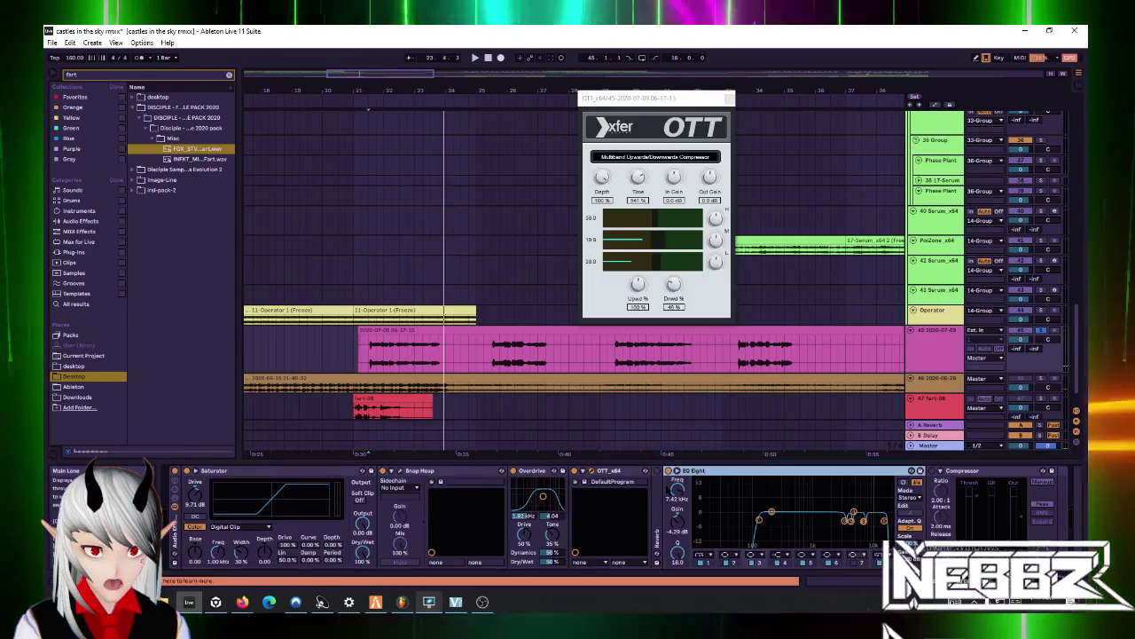
key("ctrl+z")
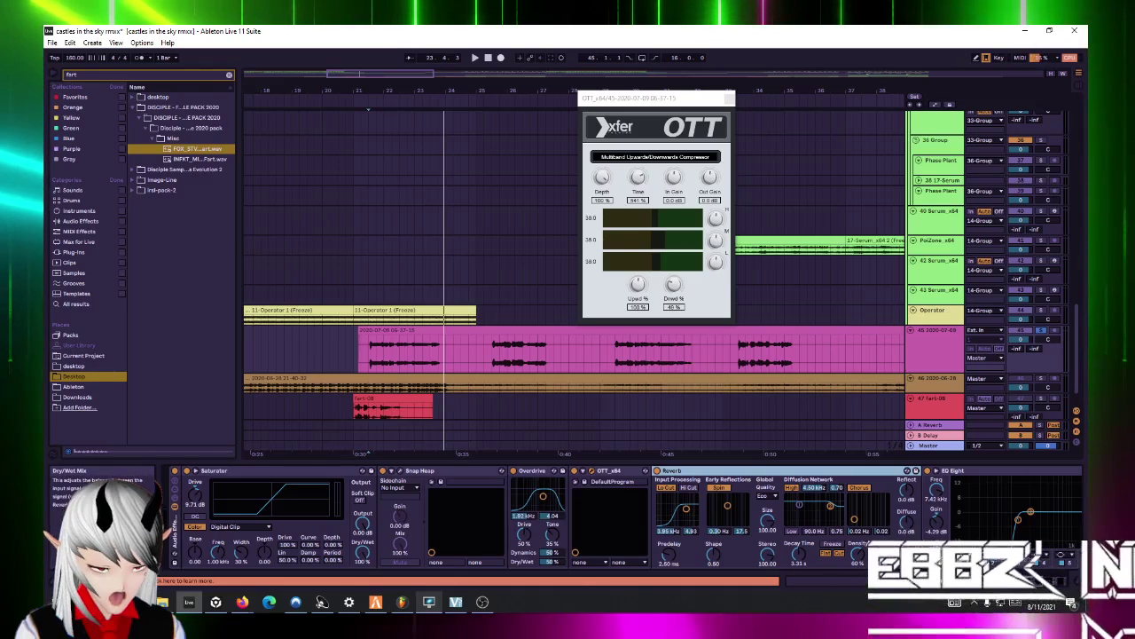
left_click(368, 293)
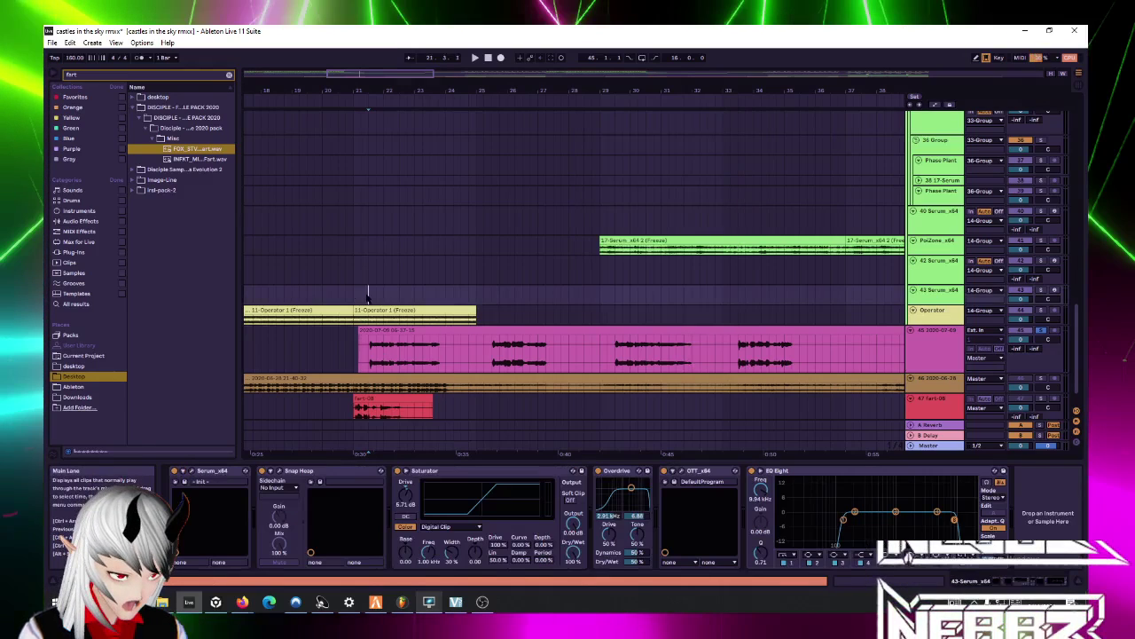
key("space")
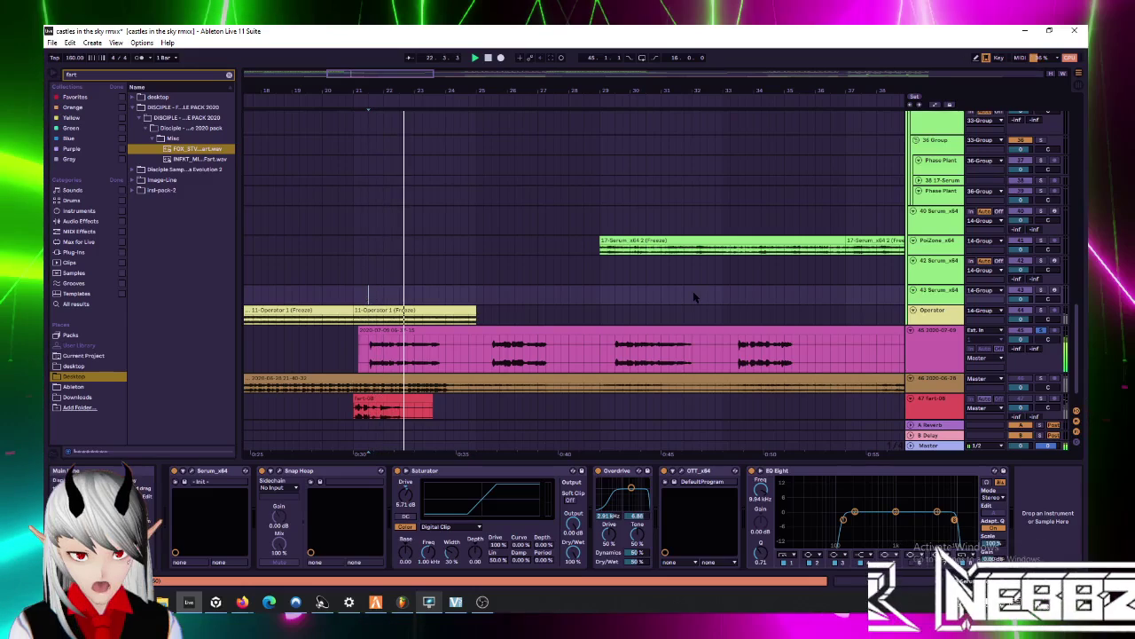
left_click(940, 353)
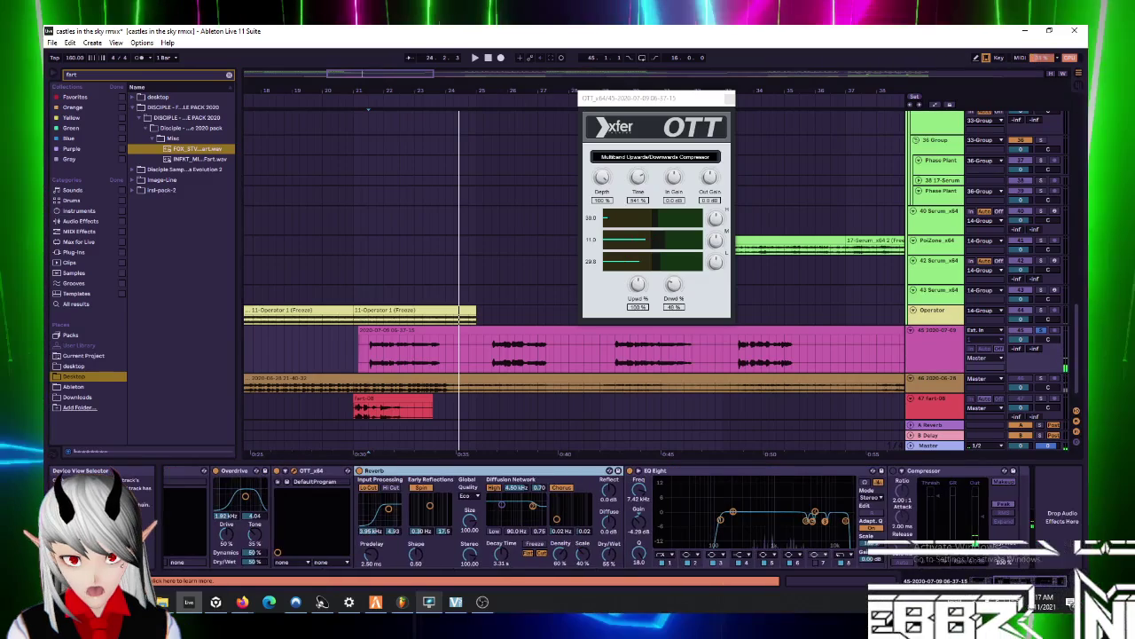
scroll(621, 515, "right", 2)
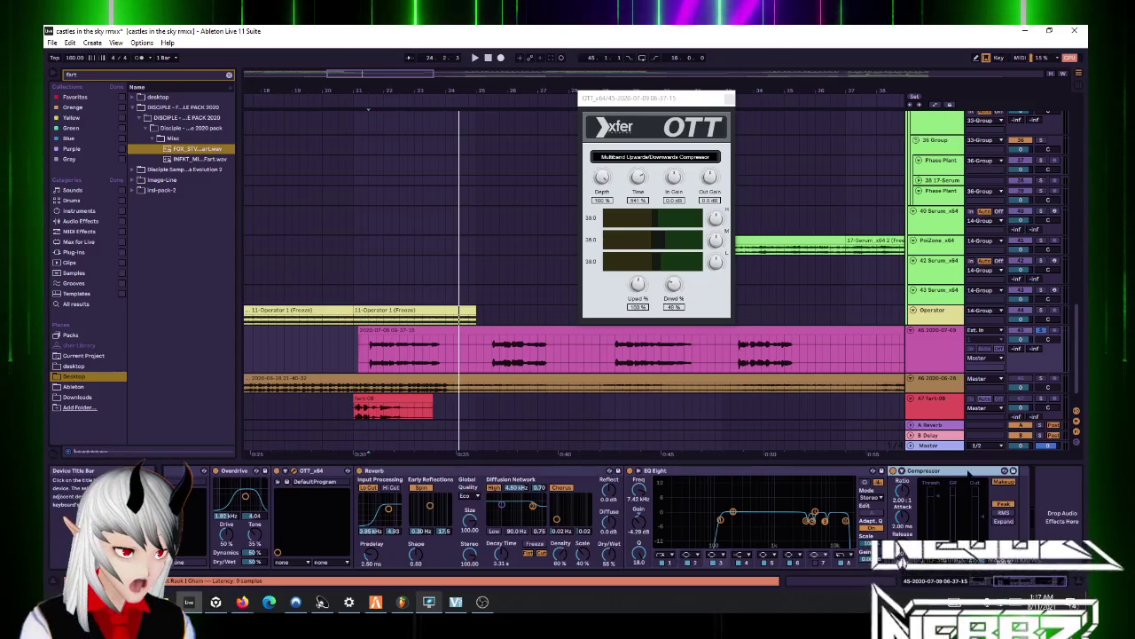
Step: Add a Glue Compressor to the vocal chain, delete the old Compressor, and set playback near bar 21
left_click(80, 220)
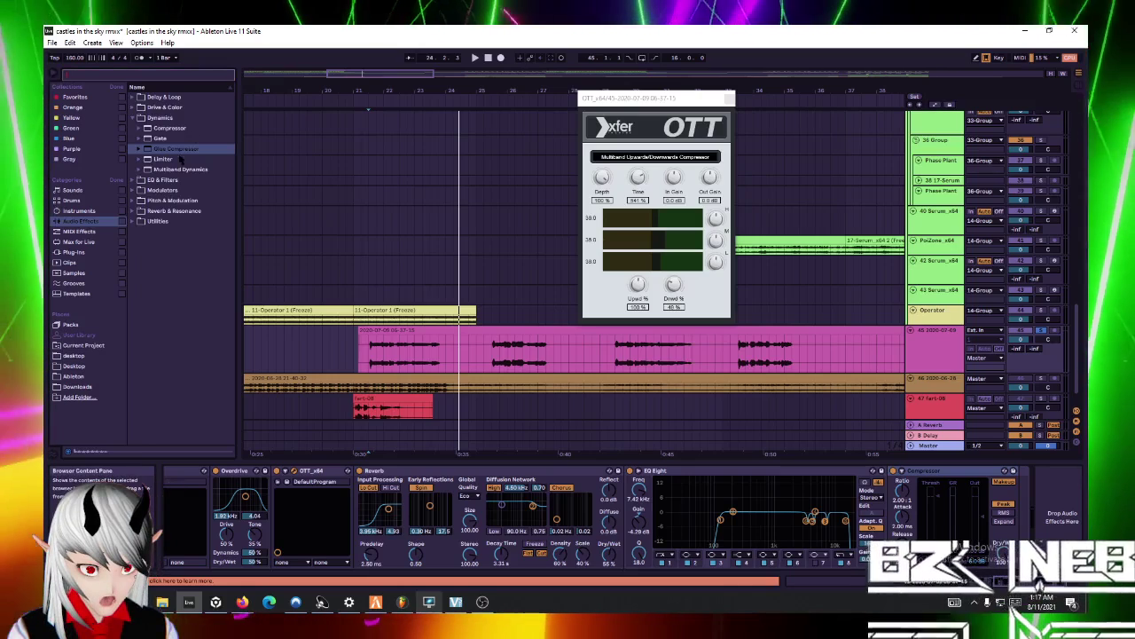
left_click(177, 150)
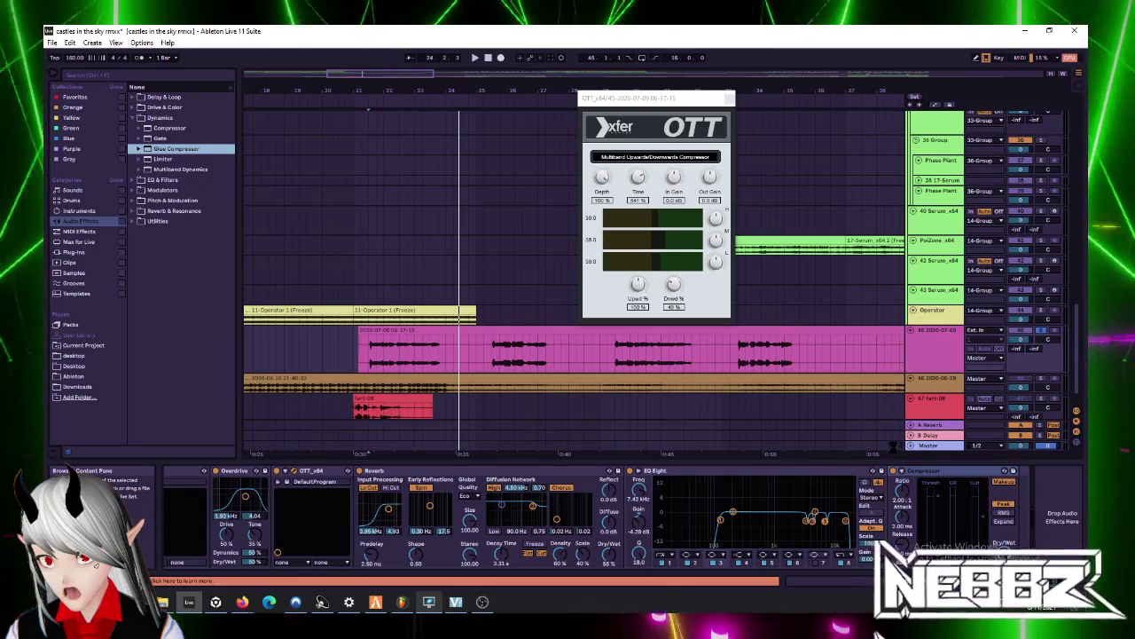
double_click(177, 150)
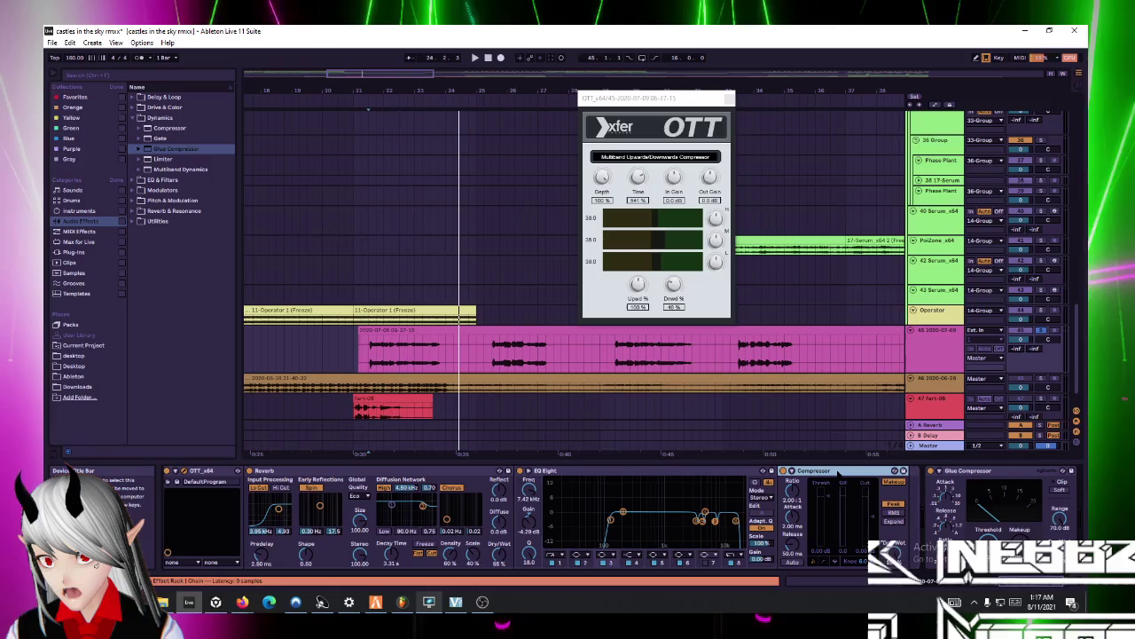
key("Delete")
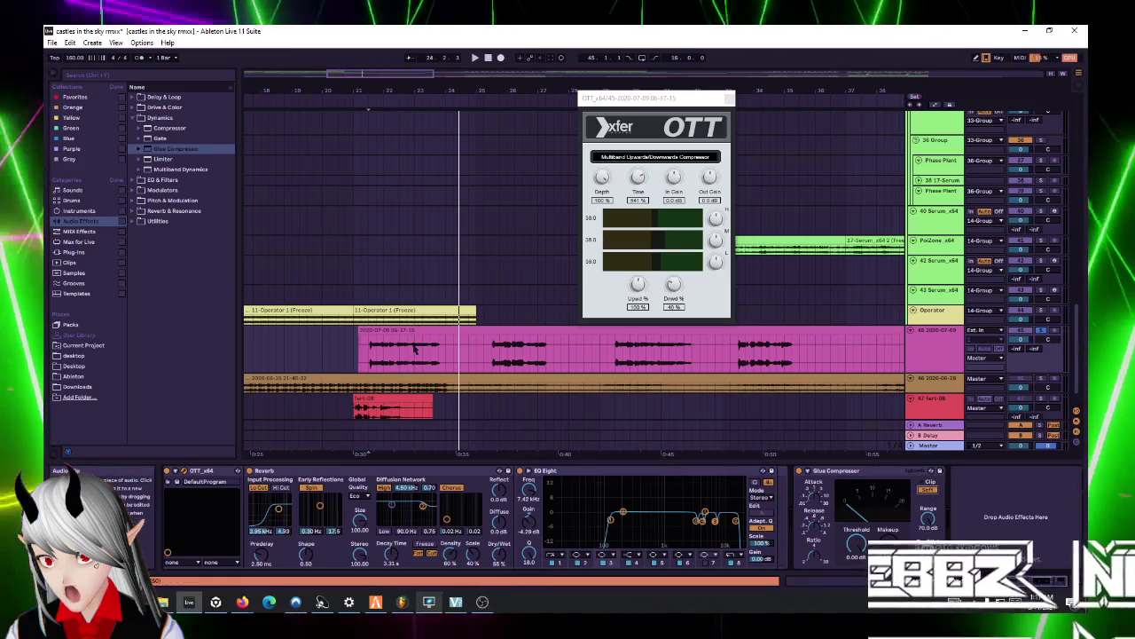
left_click(370, 297)
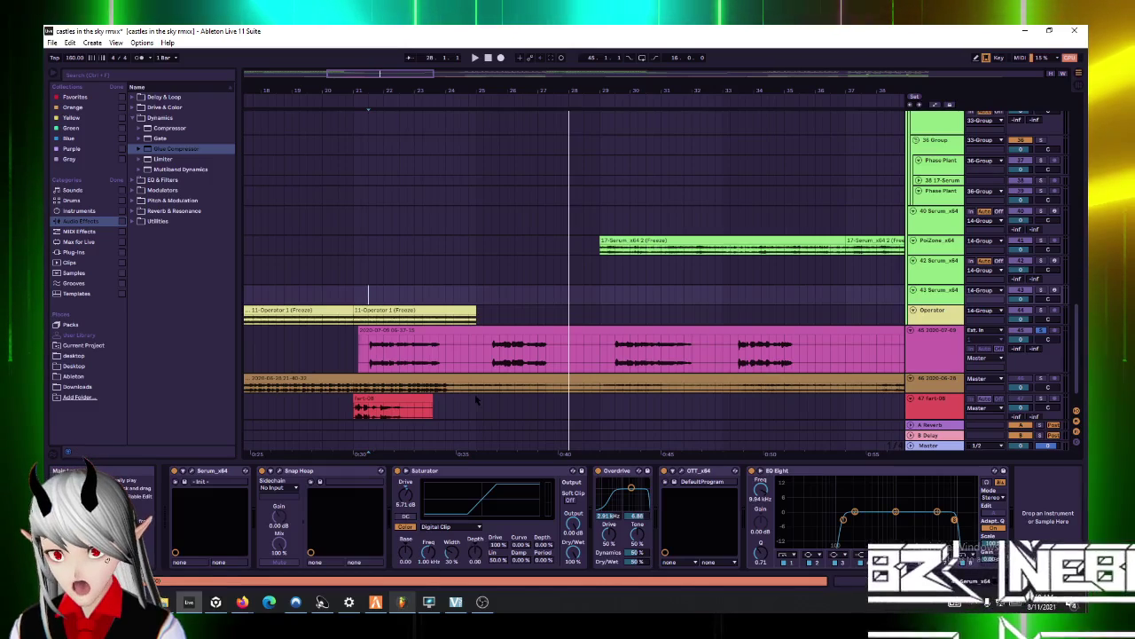
Step: Switch to FL Studio, play the vocal clip, and bring up the Channel rack and Mixer
left_click(402, 601)
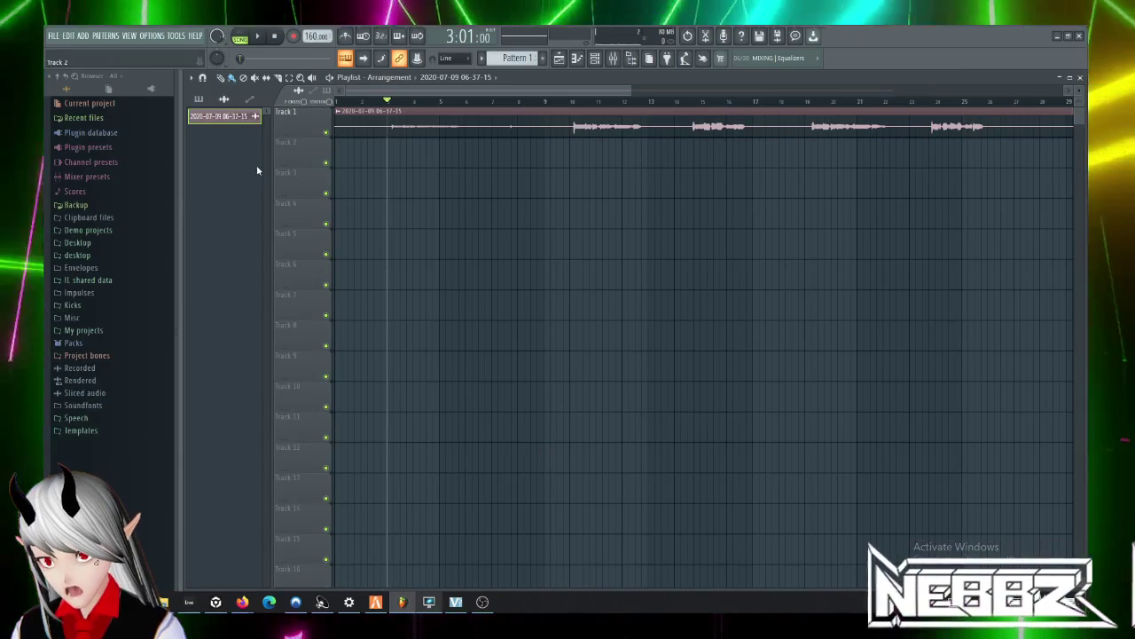
key("space")
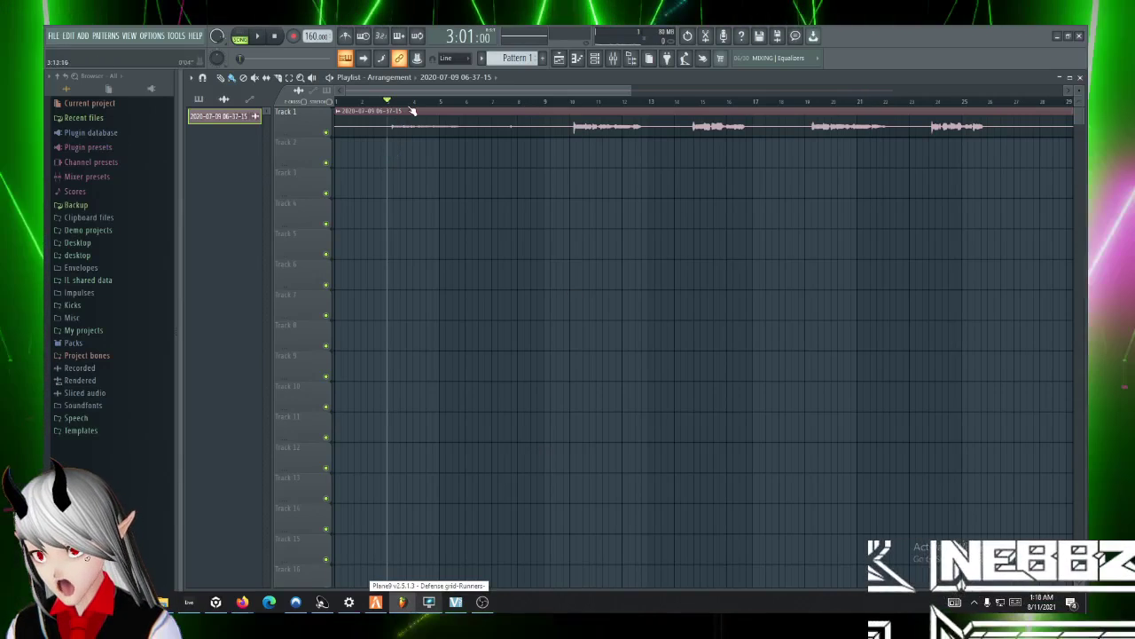
key("space")
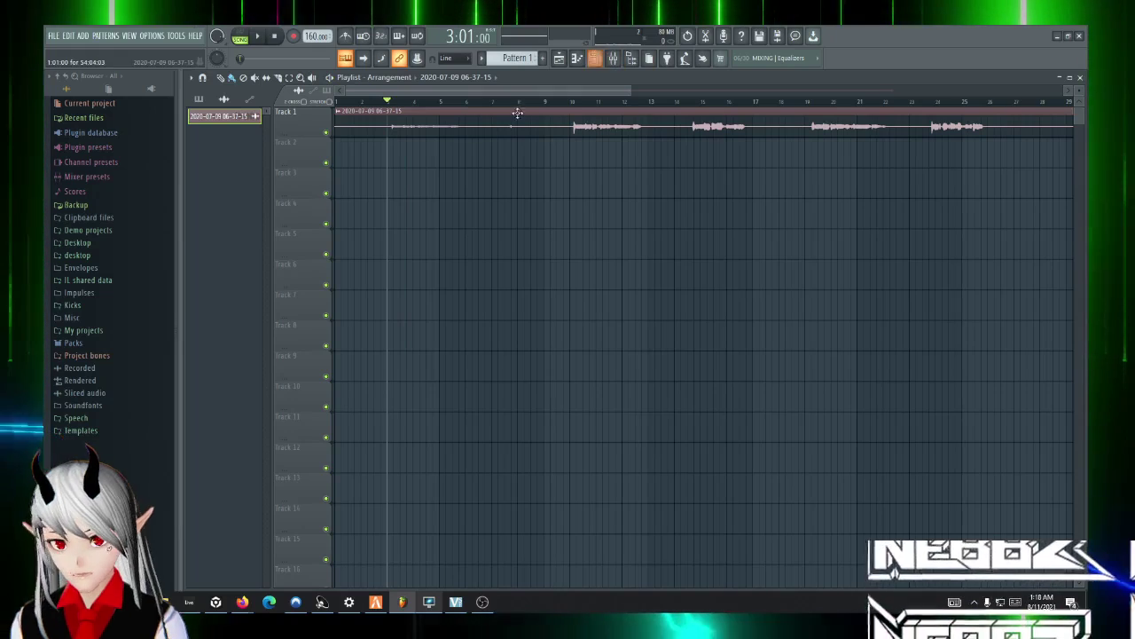
key("F6")
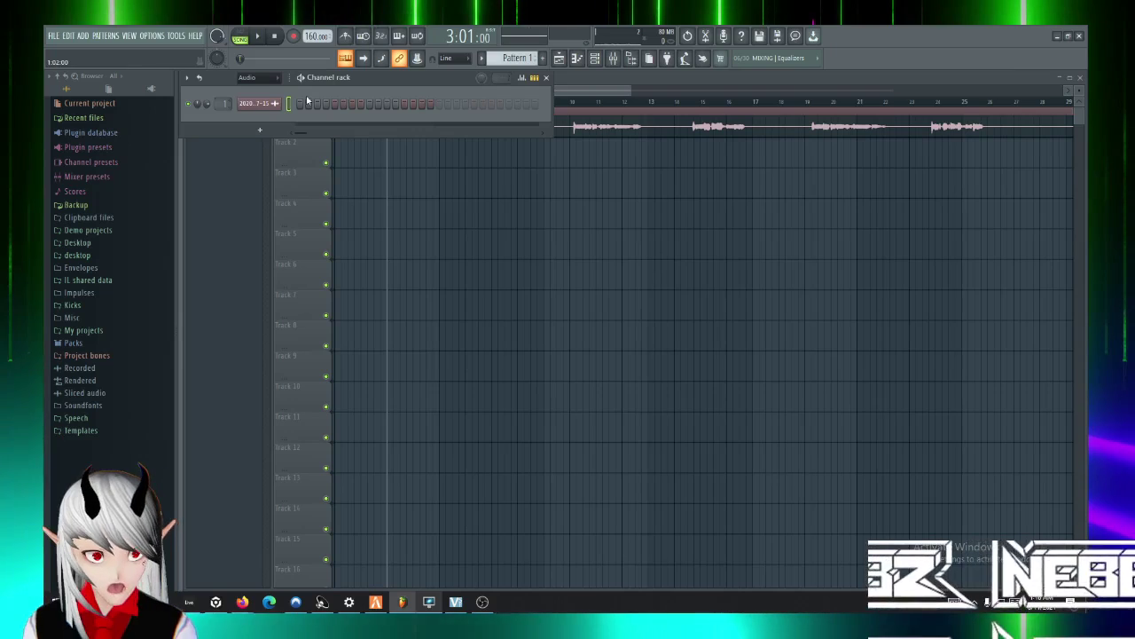
left_click_drag(368, 85, 393, 99)
key("F9")
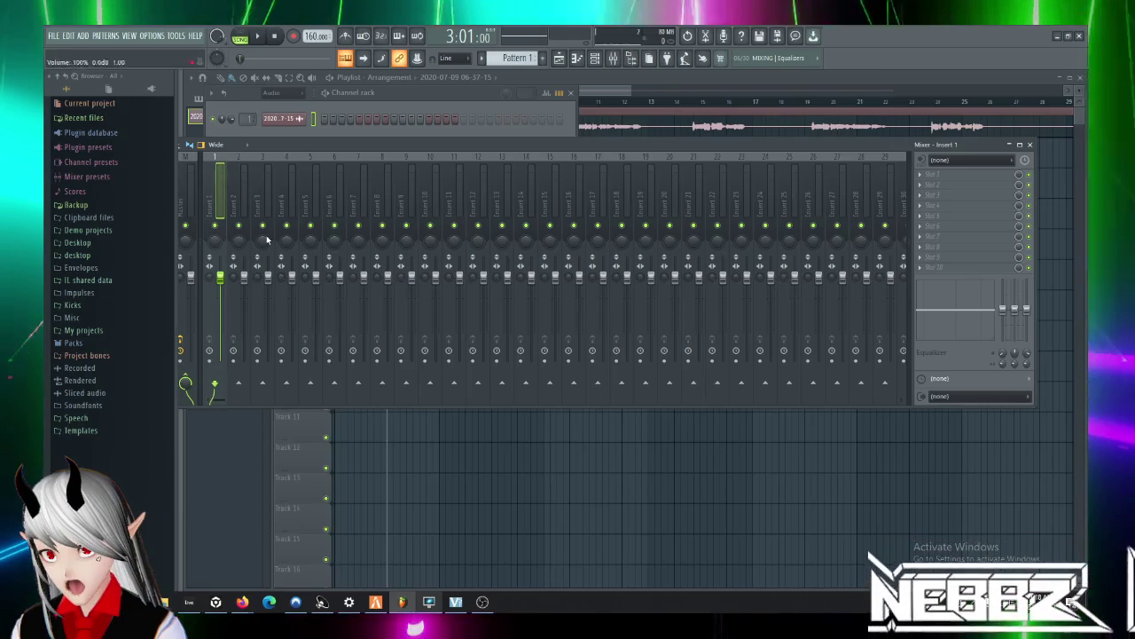
Step: Load Fruity Chorus on Insert 1 with Delay about 8.6 ms, Depth 1.95 ms, Stereo 0
left_click(921, 175)
mouse_move(935, 185)
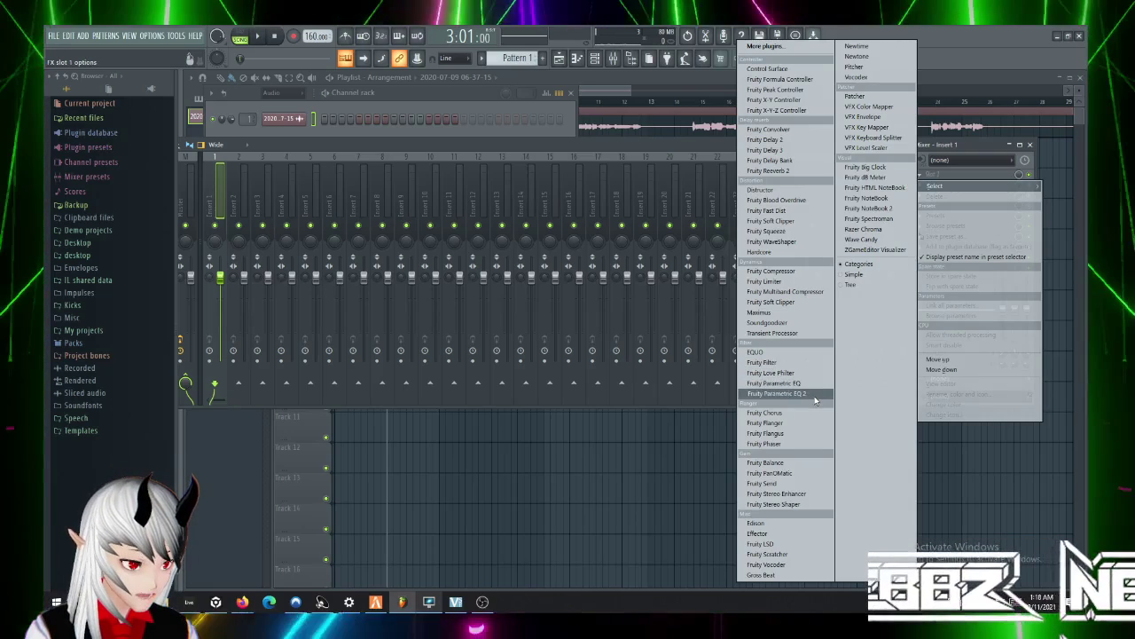
left_click(806, 412)
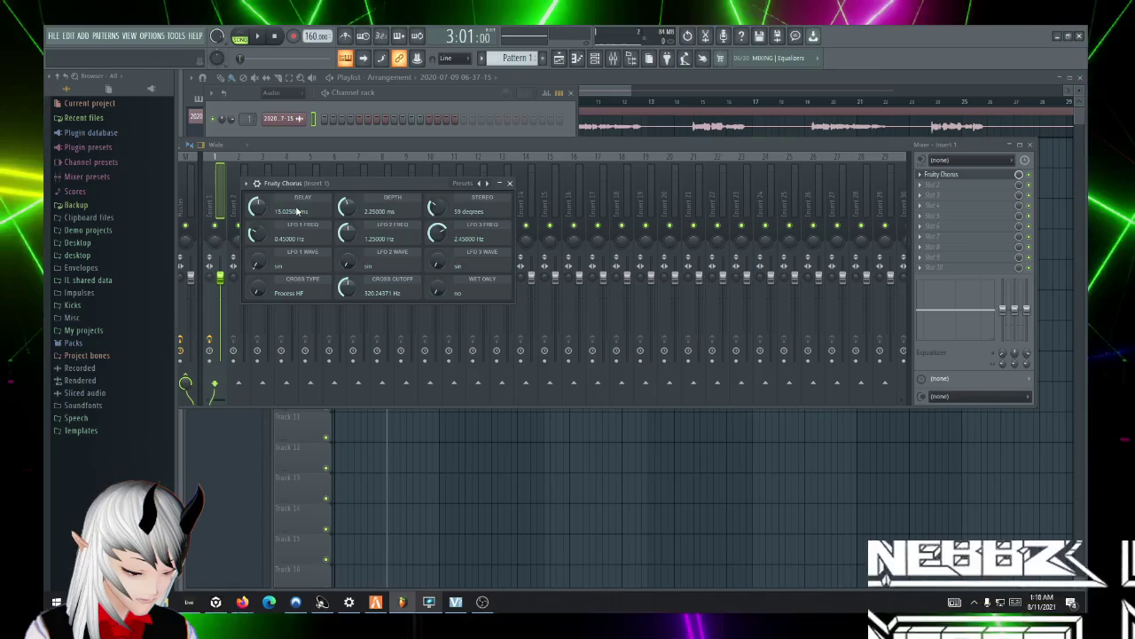
scroll(270, 211, "down", 5)
scroll(346, 208, "down", 3)
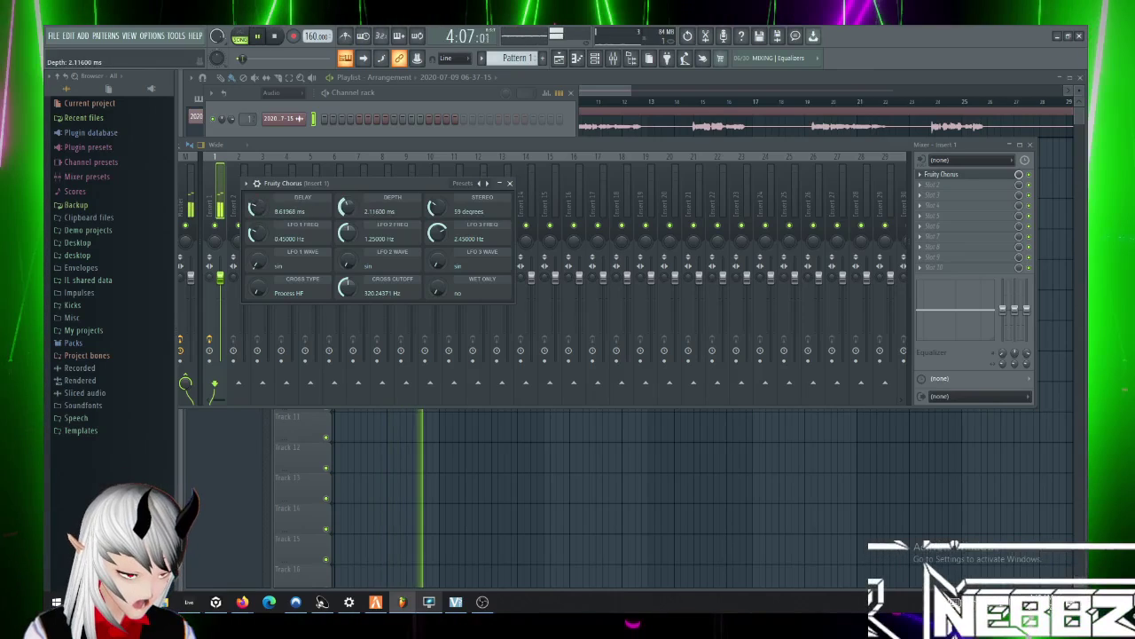
left_click_drag(437, 229, 438, 266)
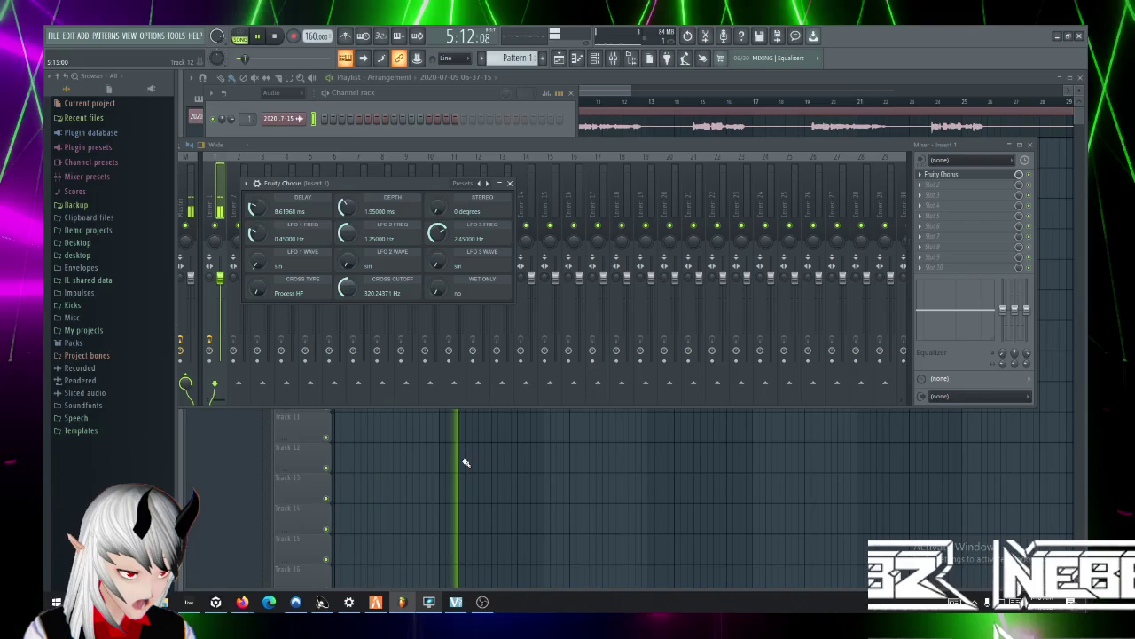
key("space")
left_click(926, 193)
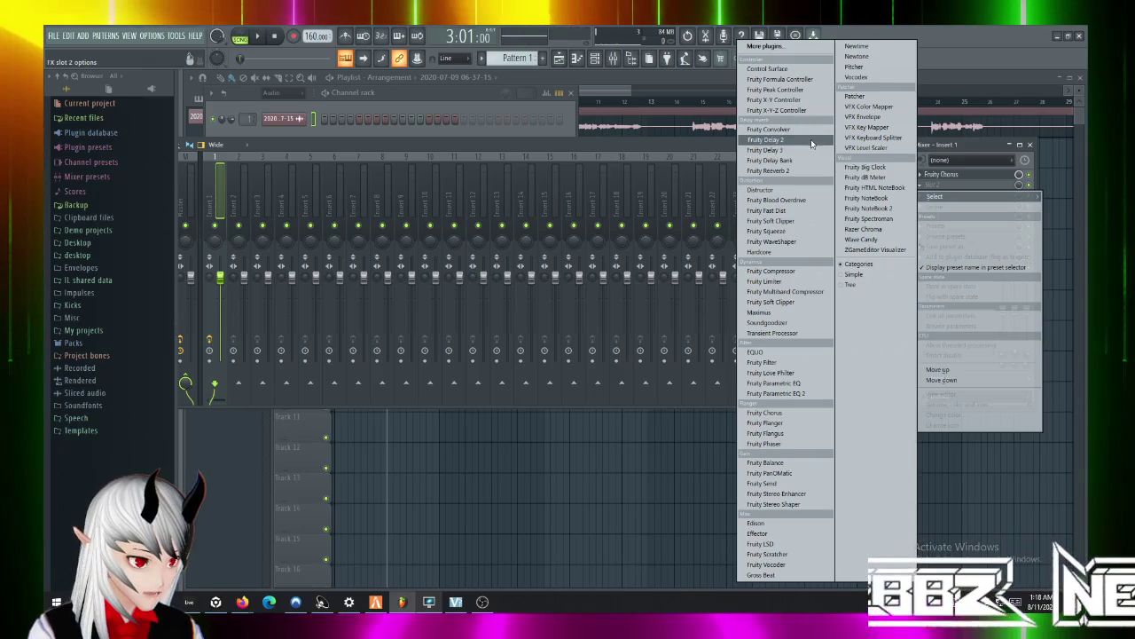
Step: Load Fruity Delay 3 into slot 2 and lower its wet output to about 43%
left_click(798, 150)
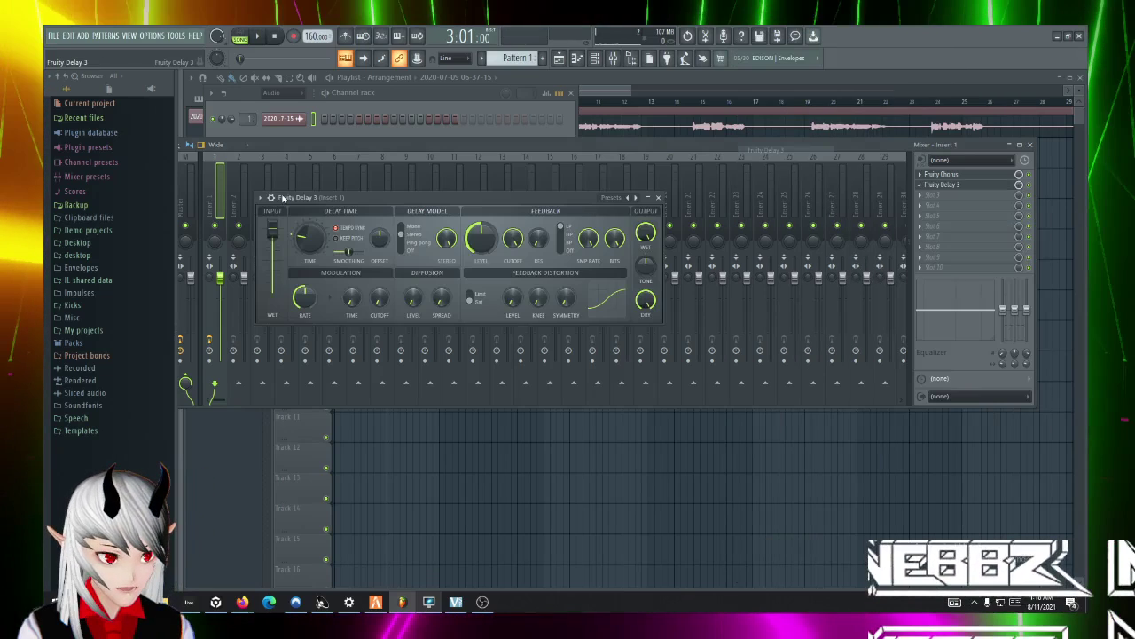
key("space")
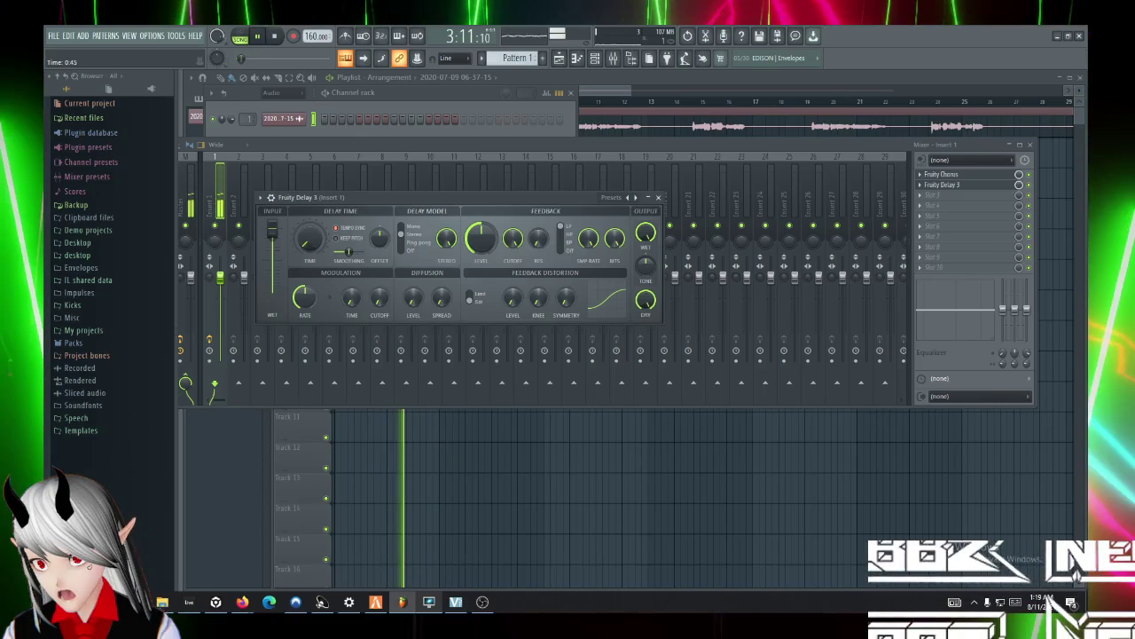
left_click_drag(645, 232, 645, 258)
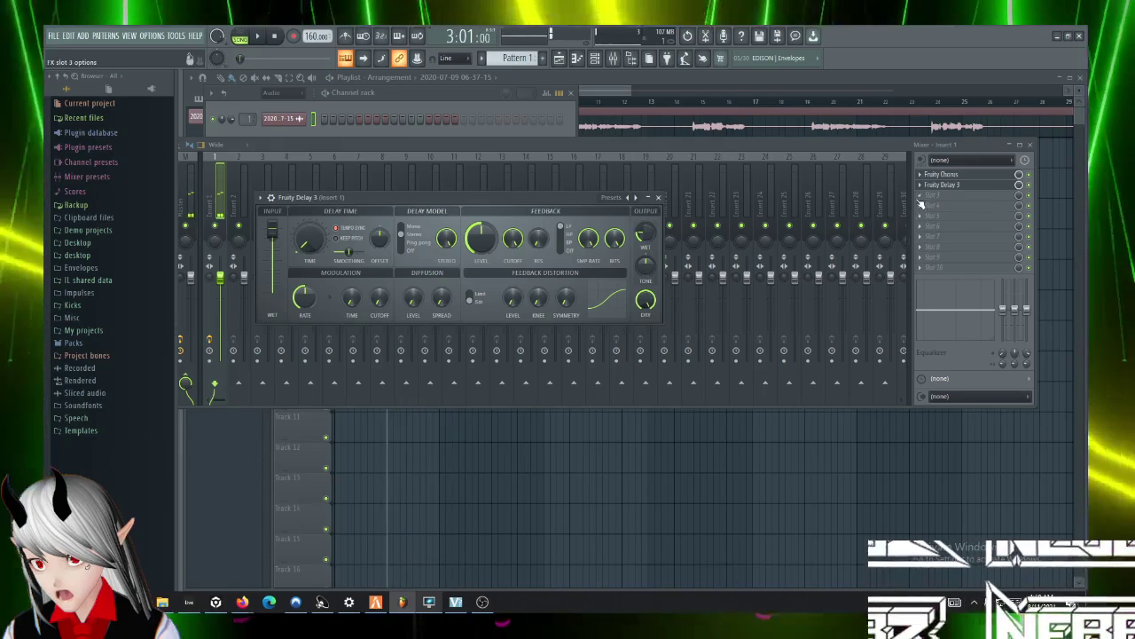
left_click(927, 195)
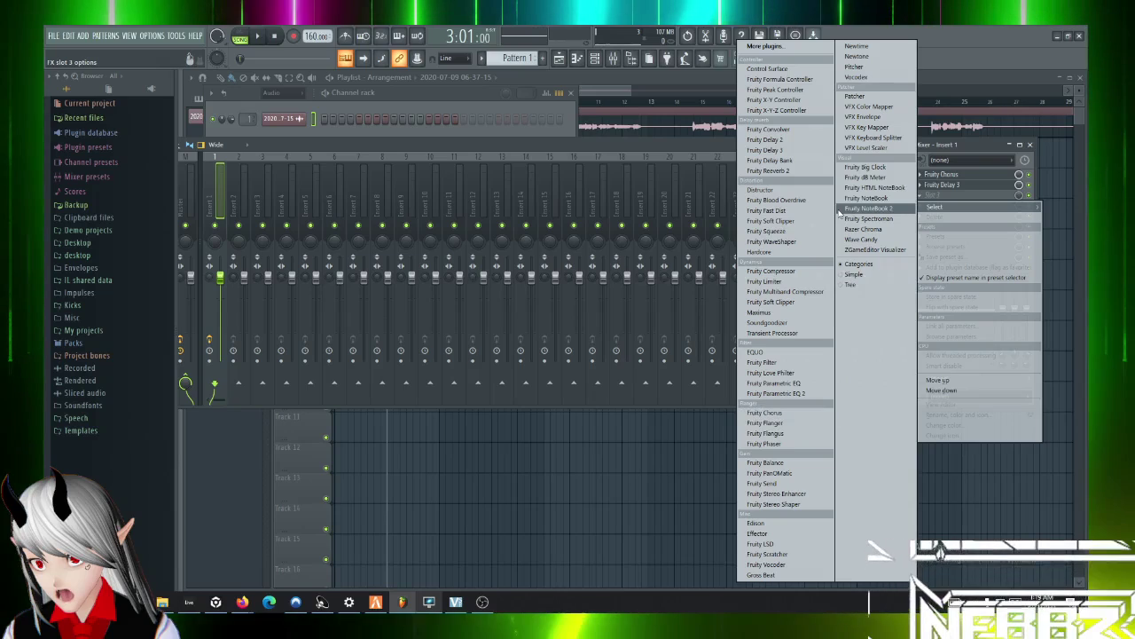
Step: Load Fruity Reeverb 2 into Insert 1's third slot, audition the vocal, then close it
left_click(795, 171)
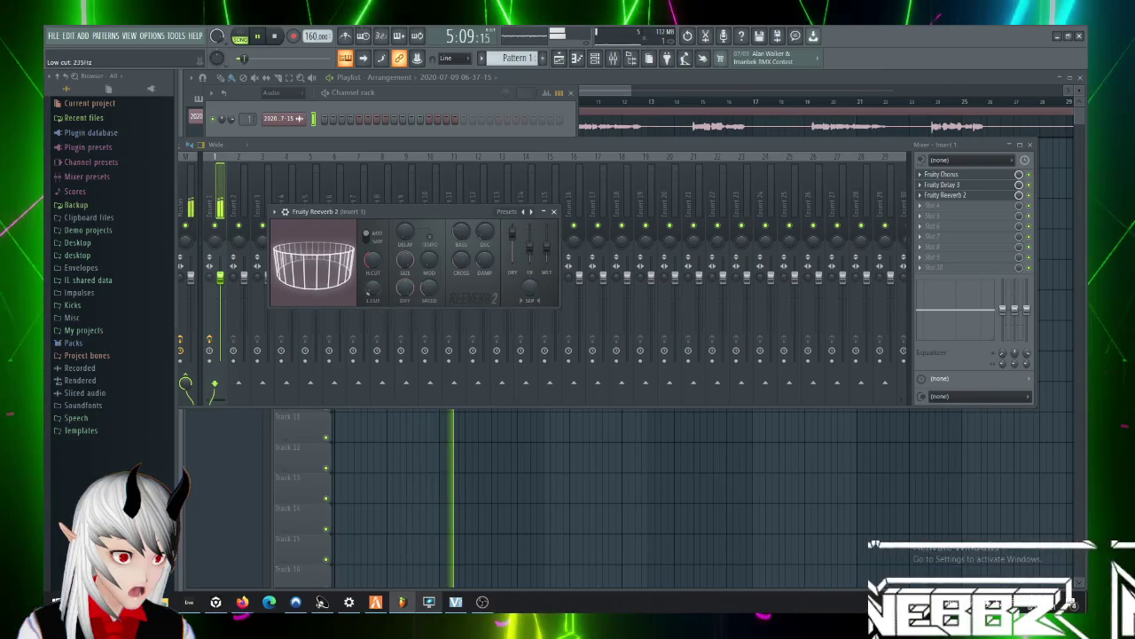
key("space")
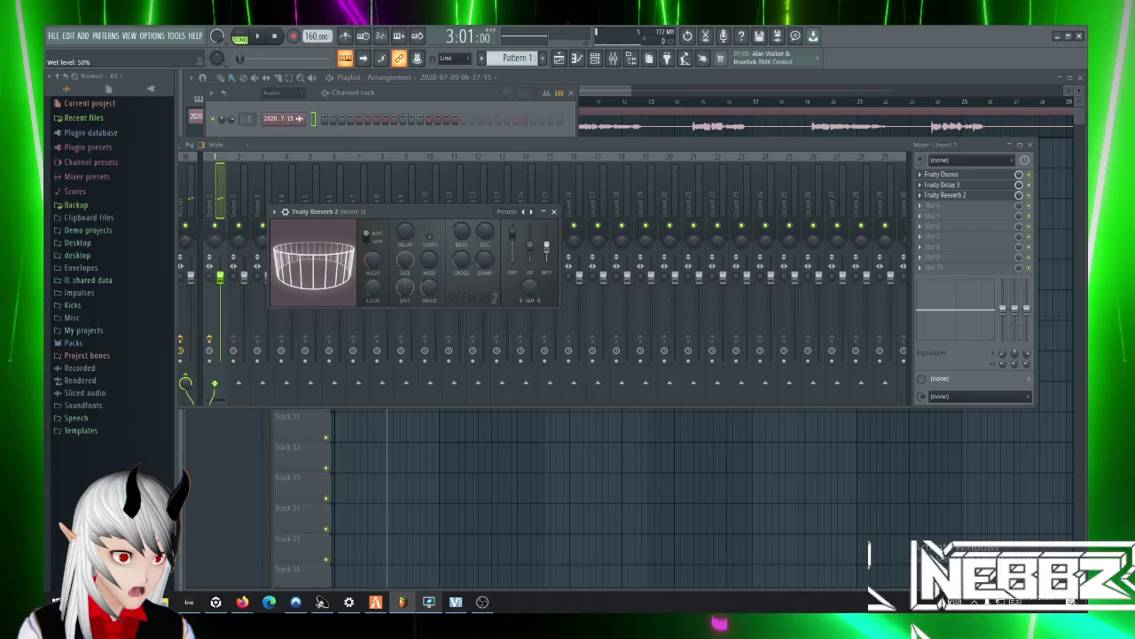
key("space")
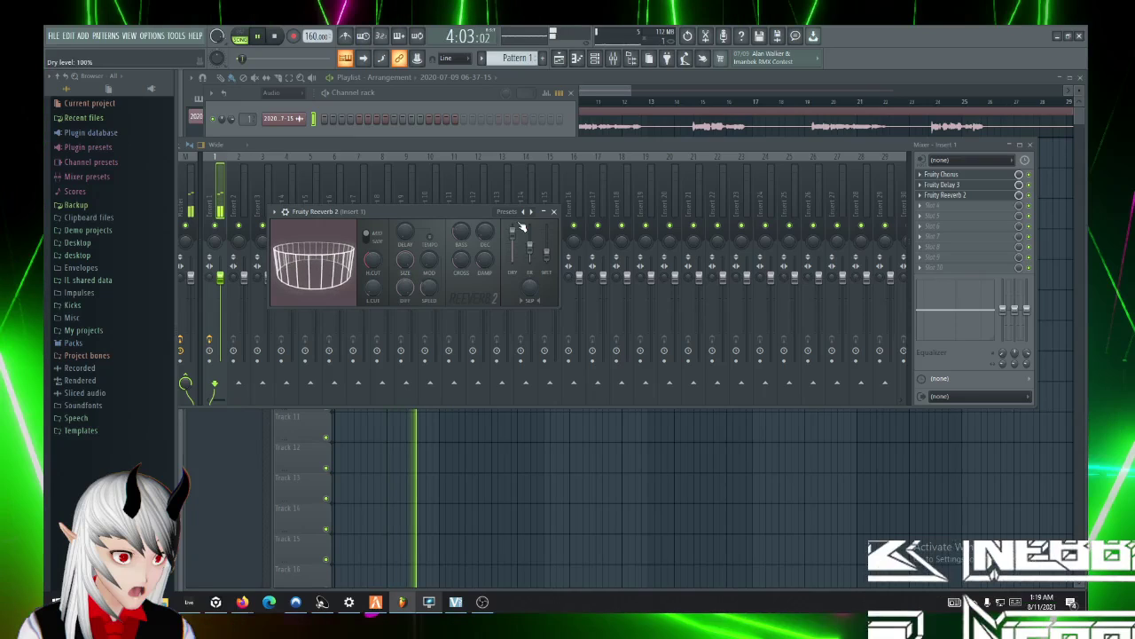
left_click(554, 211)
key("space")
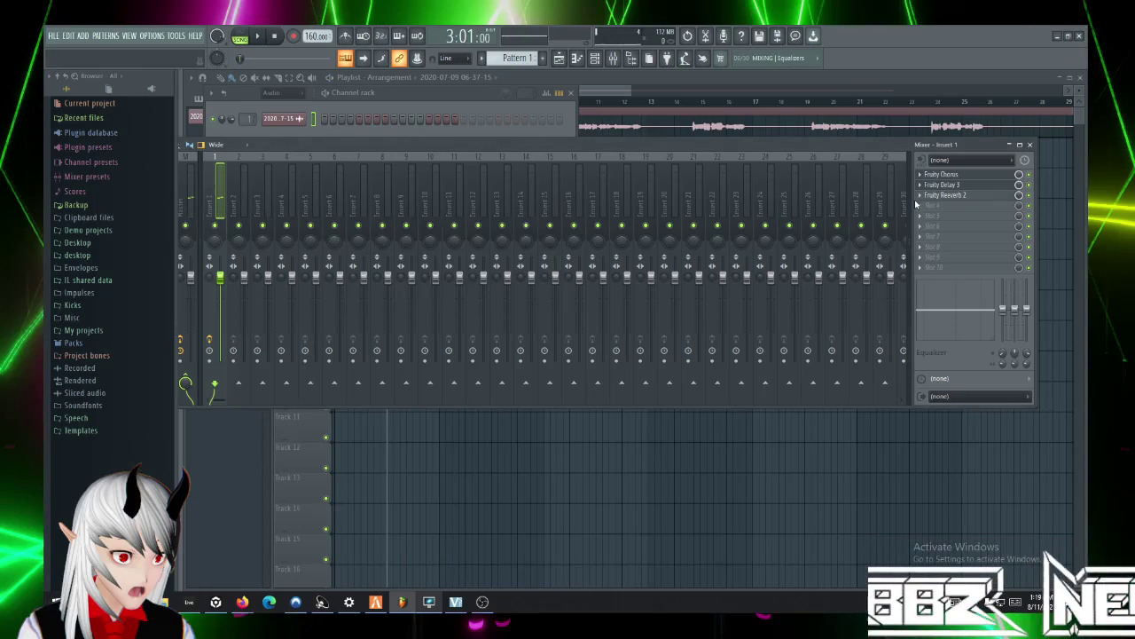
Step: Find OTT in the full plugin list and load it into Insert 1's fourth slot
left_click(923, 205)
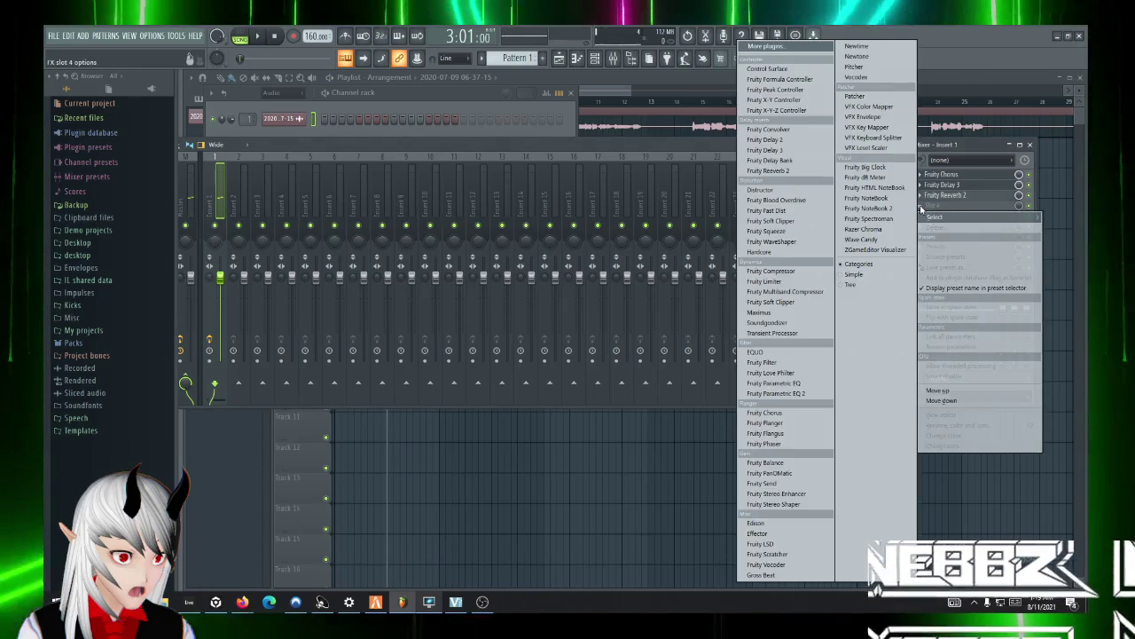
left_click(674, 377)
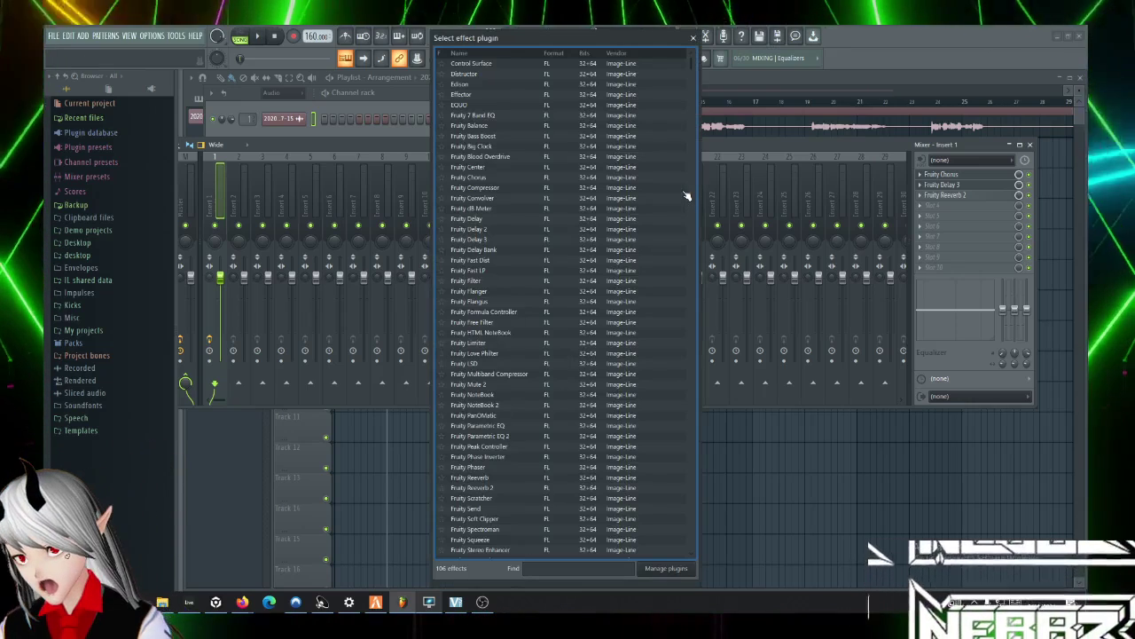
left_click(559, 568)
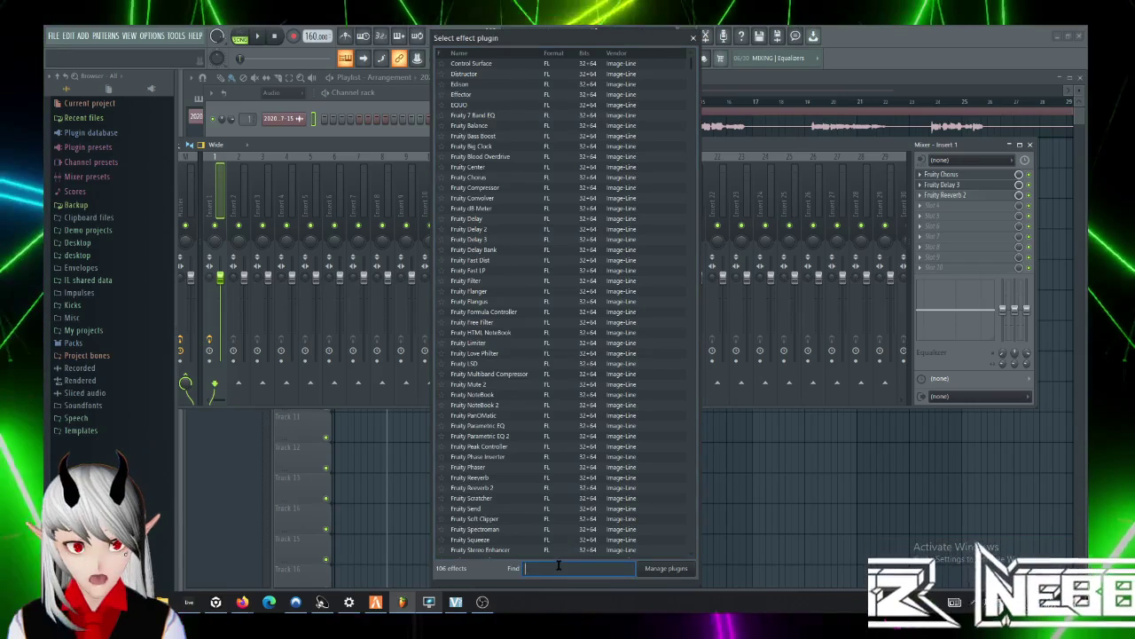
type("ott")
double_click(509, 65)
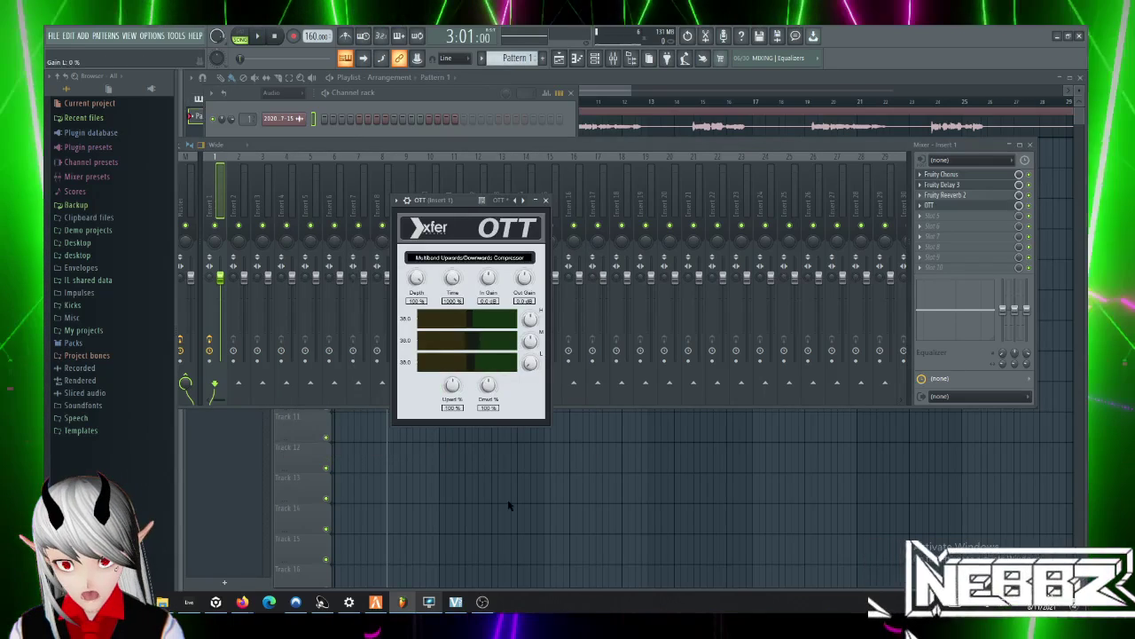
Step: Lower OTT's downward strength to about 41% and play the vocal from the Playlist
left_click_drag(488, 385, 492, 420)
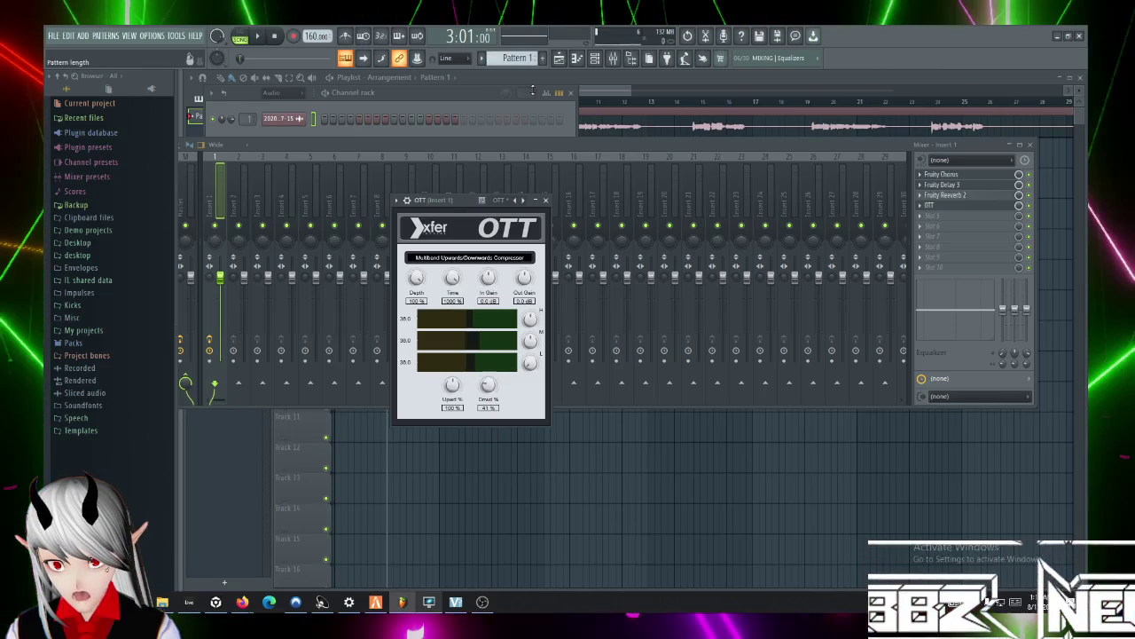
left_click(526, 75)
key("space")
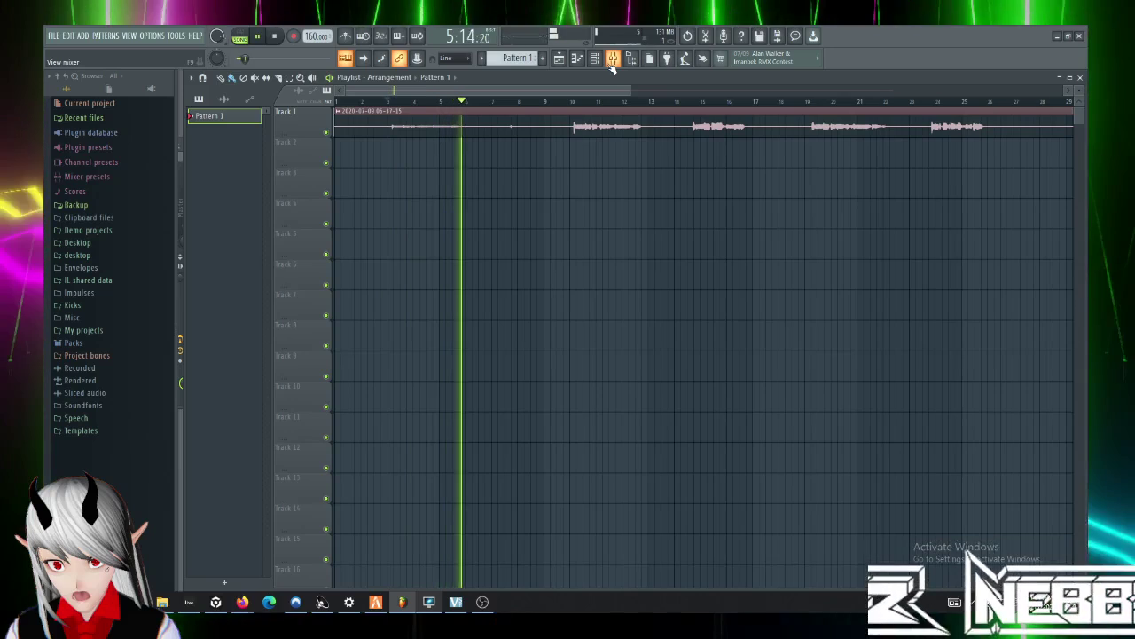
Step: Stop playback and load Fruity Multiband Compressor into Insert 1's fifth slot
key("space")
left_click(612, 58)
left_click(967, 216)
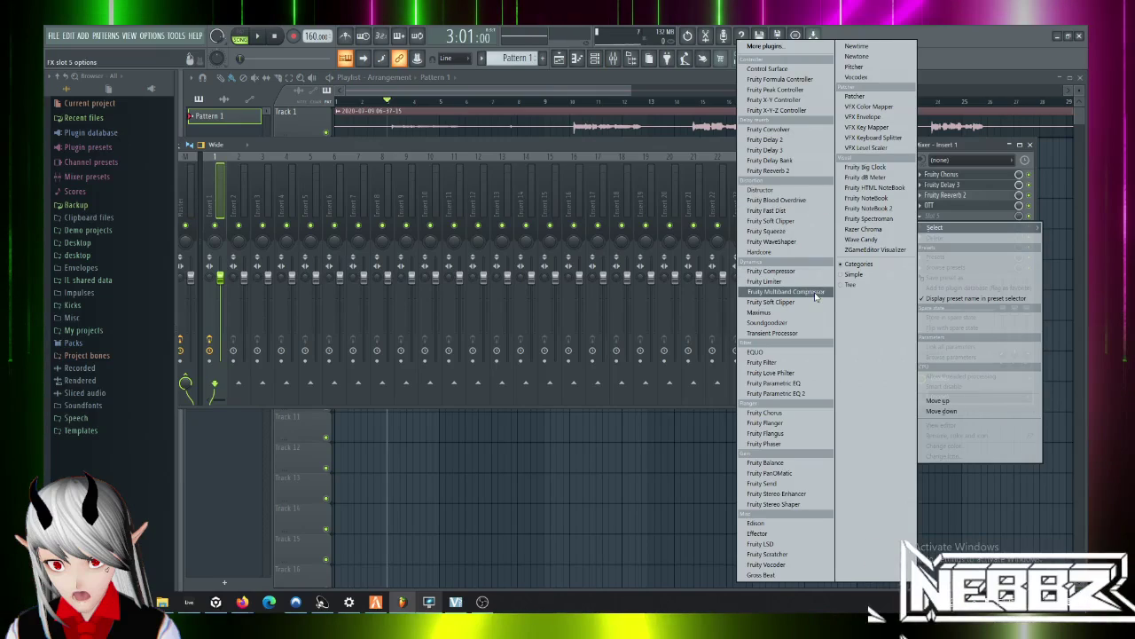
left_click(815, 296)
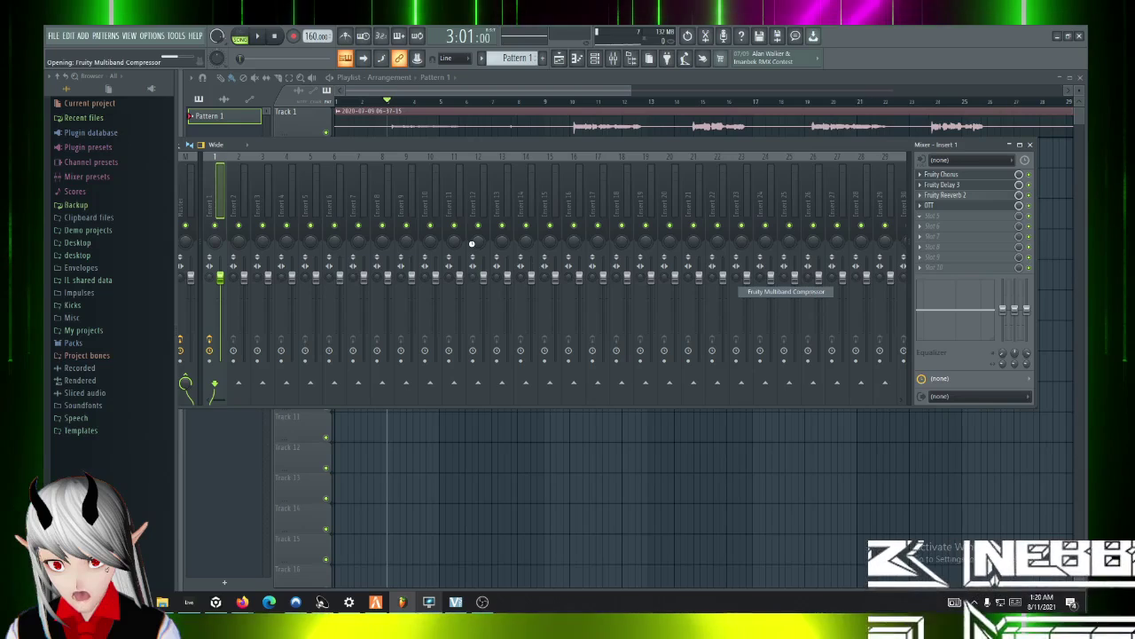
Step: Audition the vocal through the multiband compressor, then close its window and toggle the mixer
left_click_drag(339, 130, 479, 198)
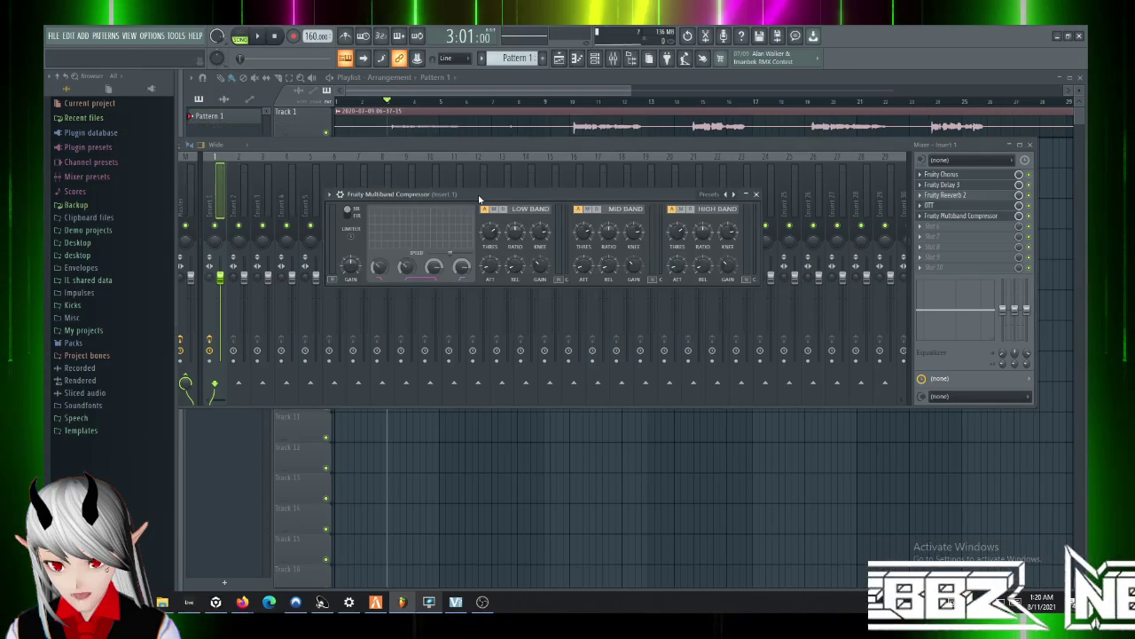
key("space")
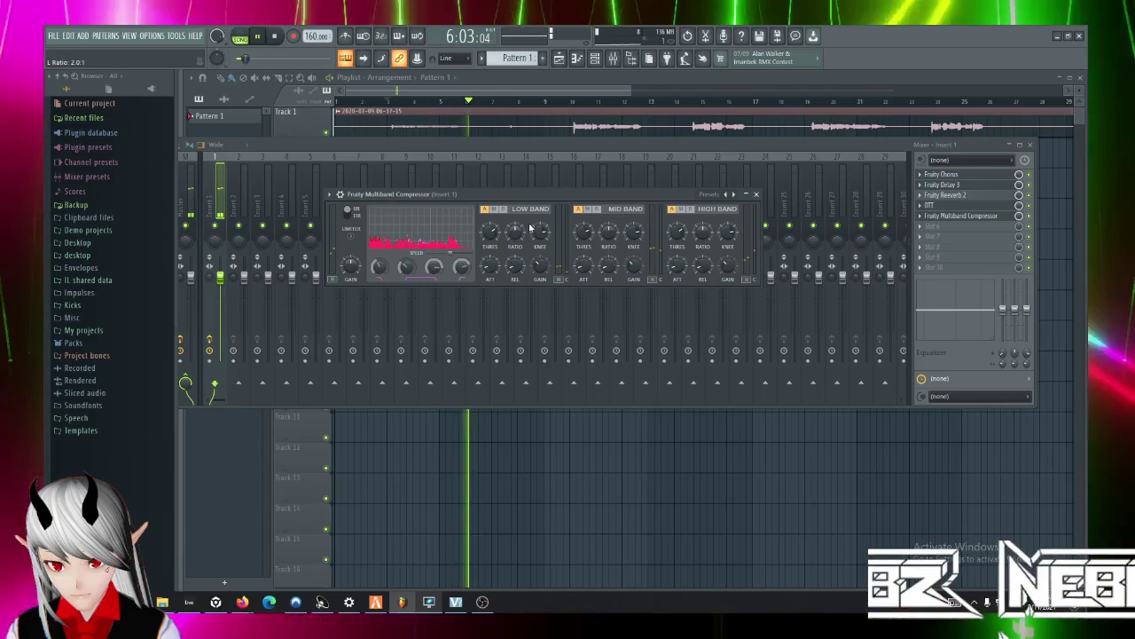
key("space")
left_click_drag(746, 196, 759, 222)
left_click(759, 222)
left_click_drag(733, 147, 749, 206)
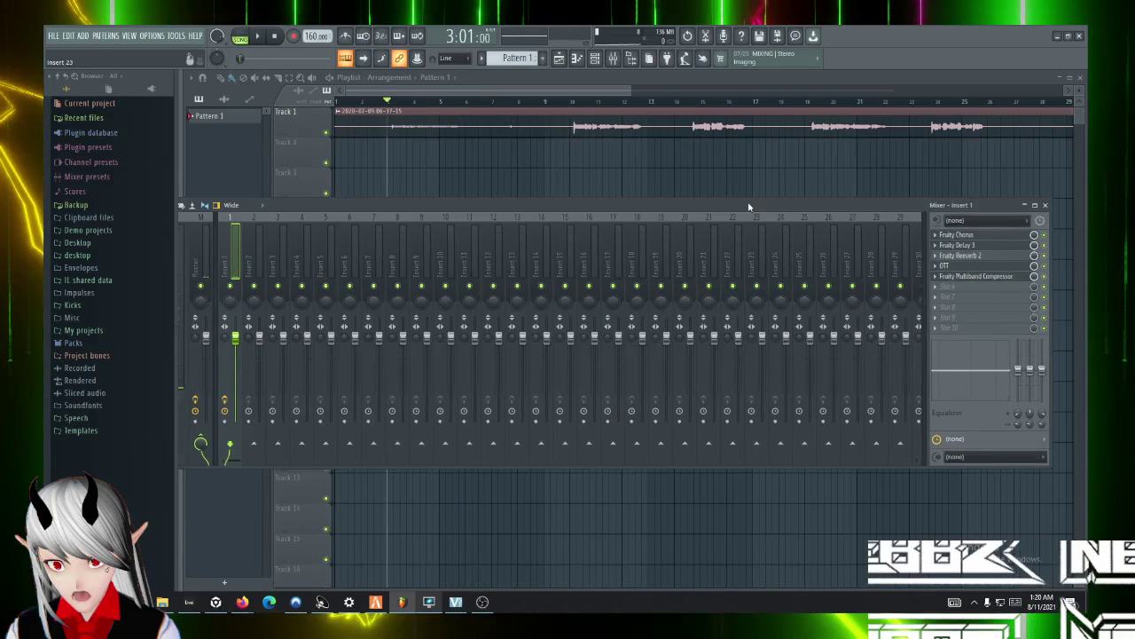
key("F9")
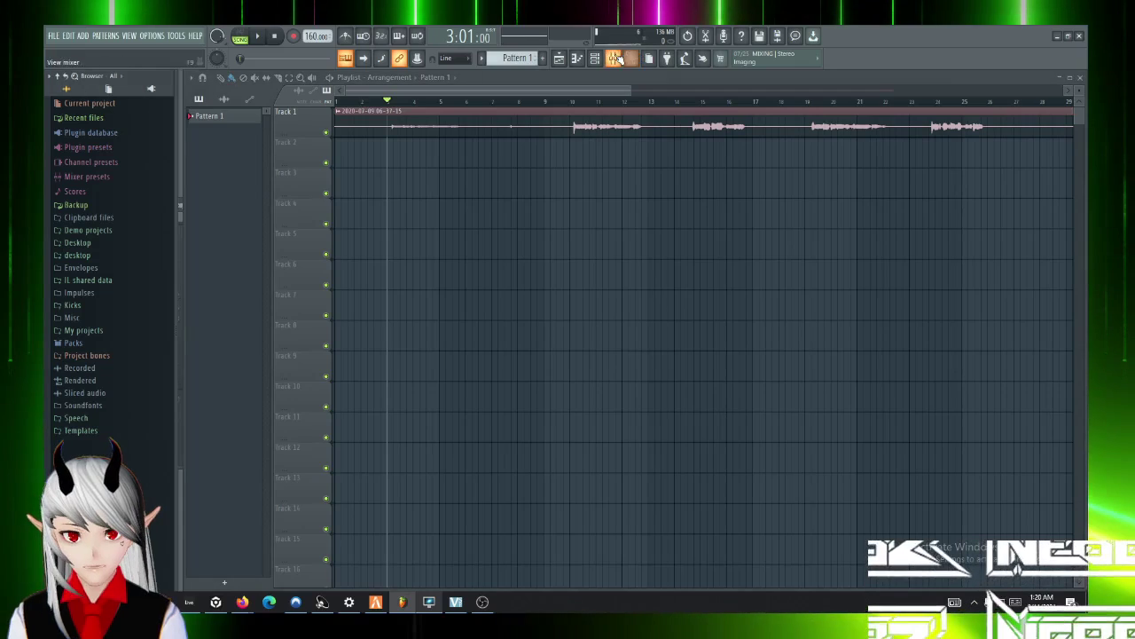
key("F9")
Step: In Ableton, play the remix from bar 21 and zoom out the arrangement
key("alt+Tab")
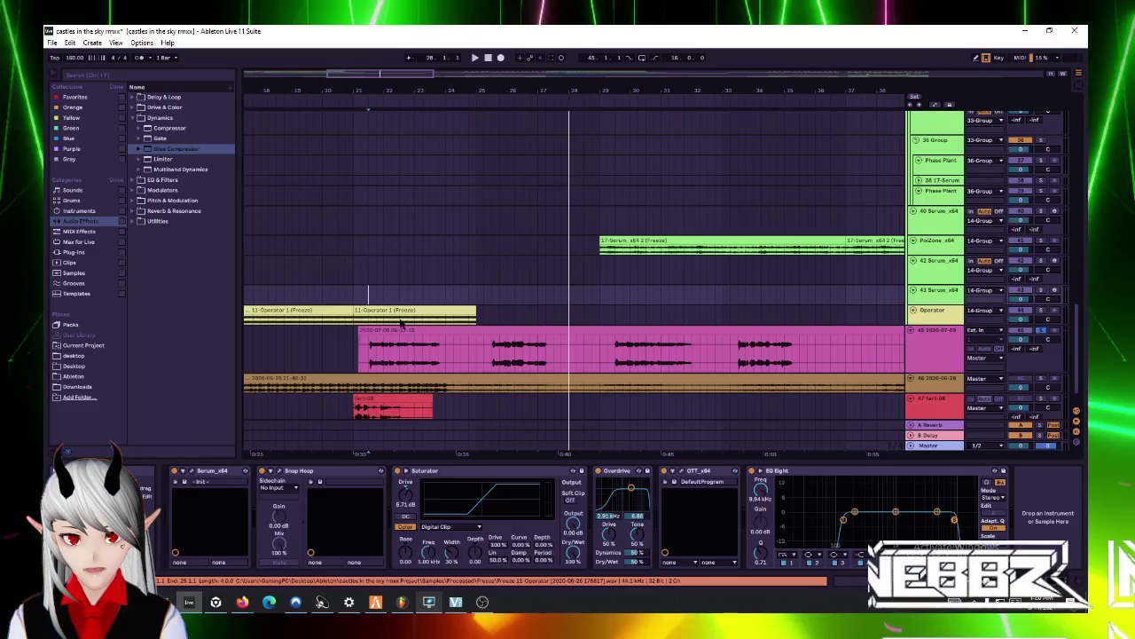
left_click(353, 294)
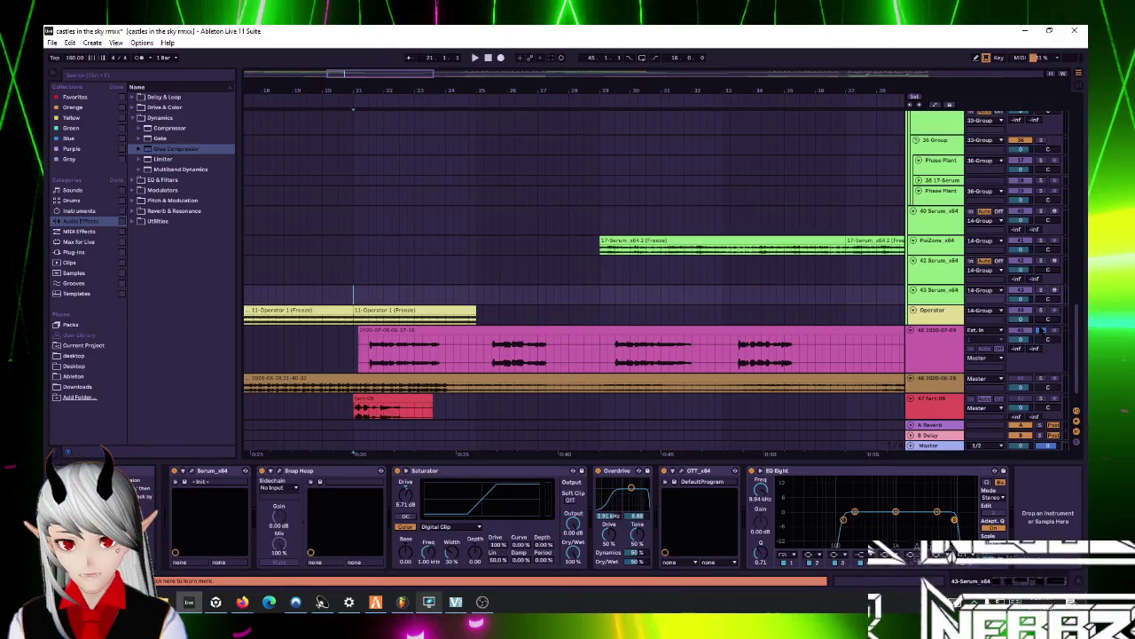
key("space")
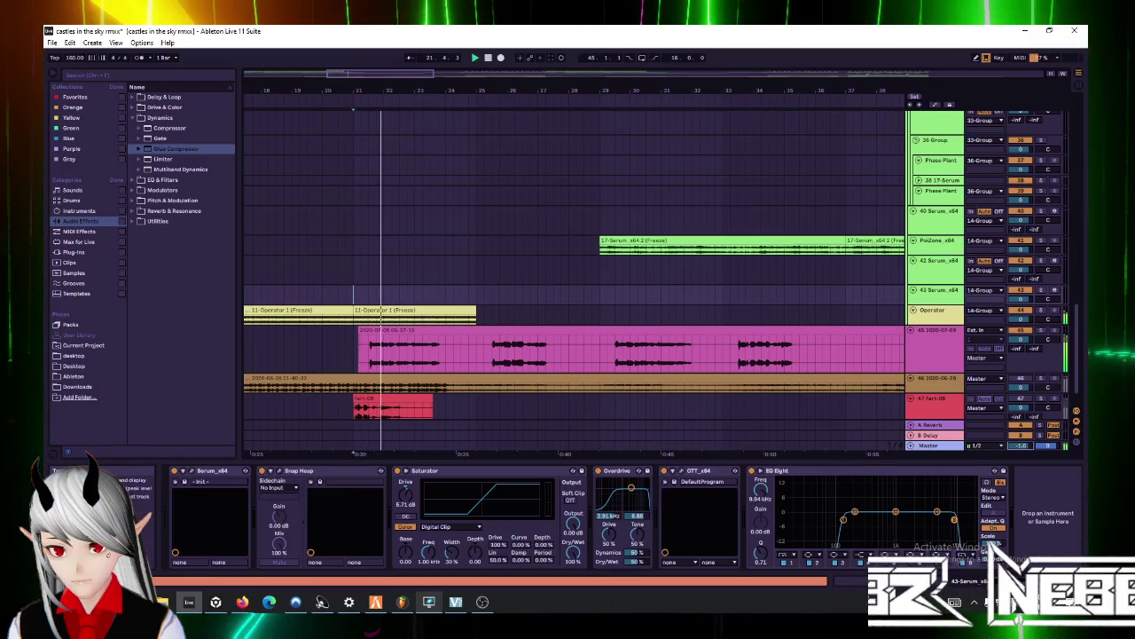
key("minus")
key("minus")
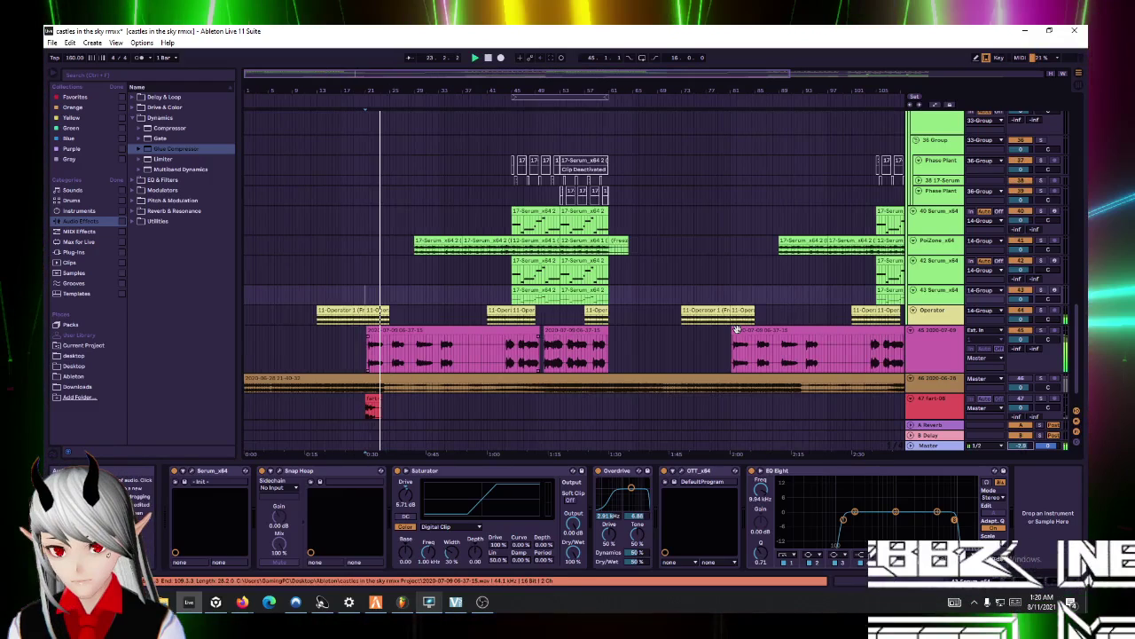
Step: Inspect track 46's effect chain, close the OTT window, and go full screen
left_click(915, 358)
left_click_drag(914, 359, 915, 338)
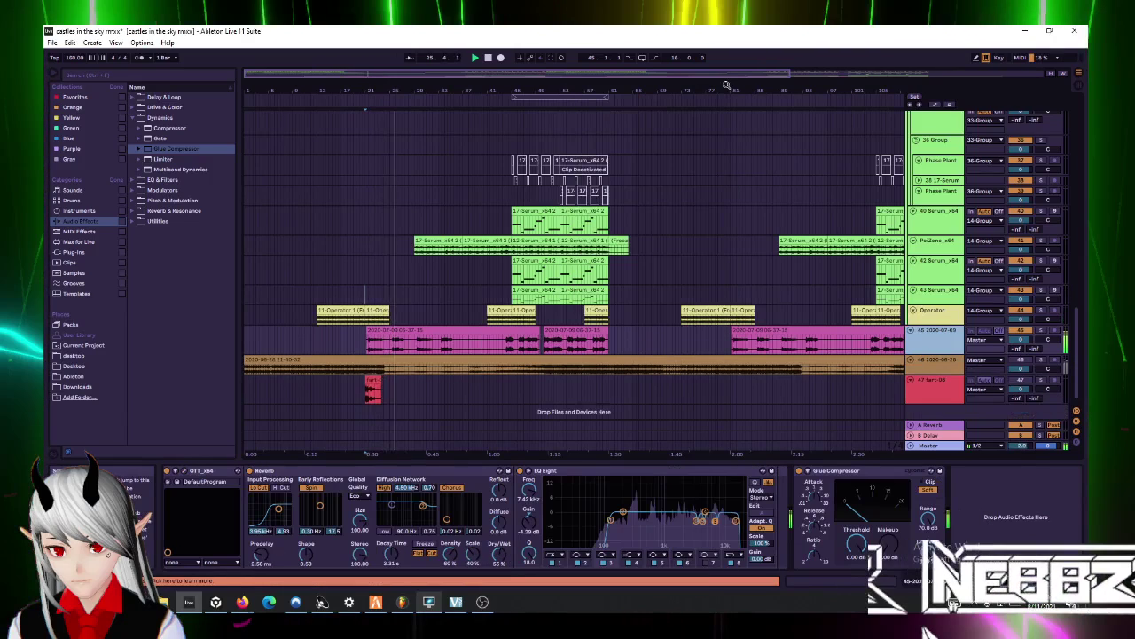
left_click(729, 98)
key("F11")
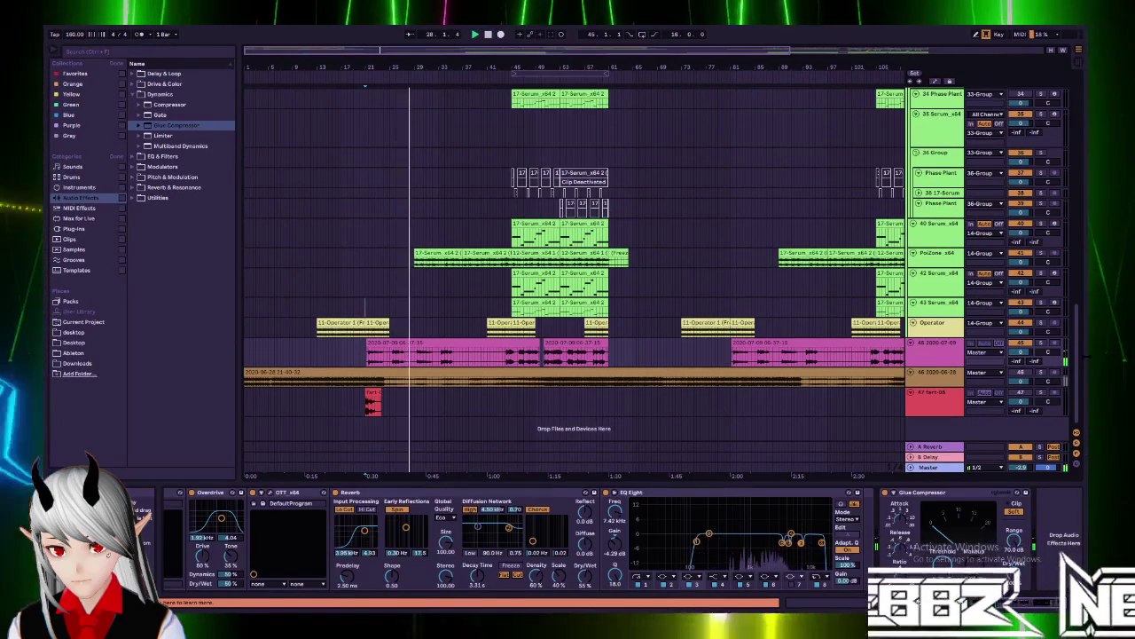
scroll(1077, 325, "up", 3)
left_click_drag(1077, 325, 1079, 122)
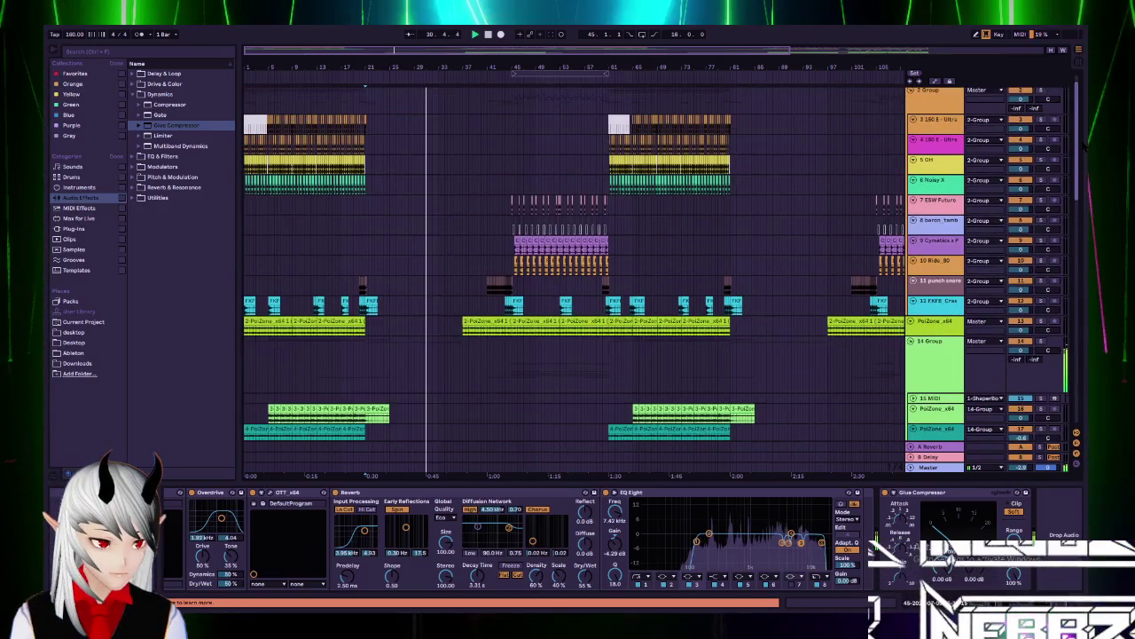
mouse_move(1080, 123)
left_mouse_down()
mouse_move(1090, 194)
mouse_move(1088, 178)
left_mouse_up()
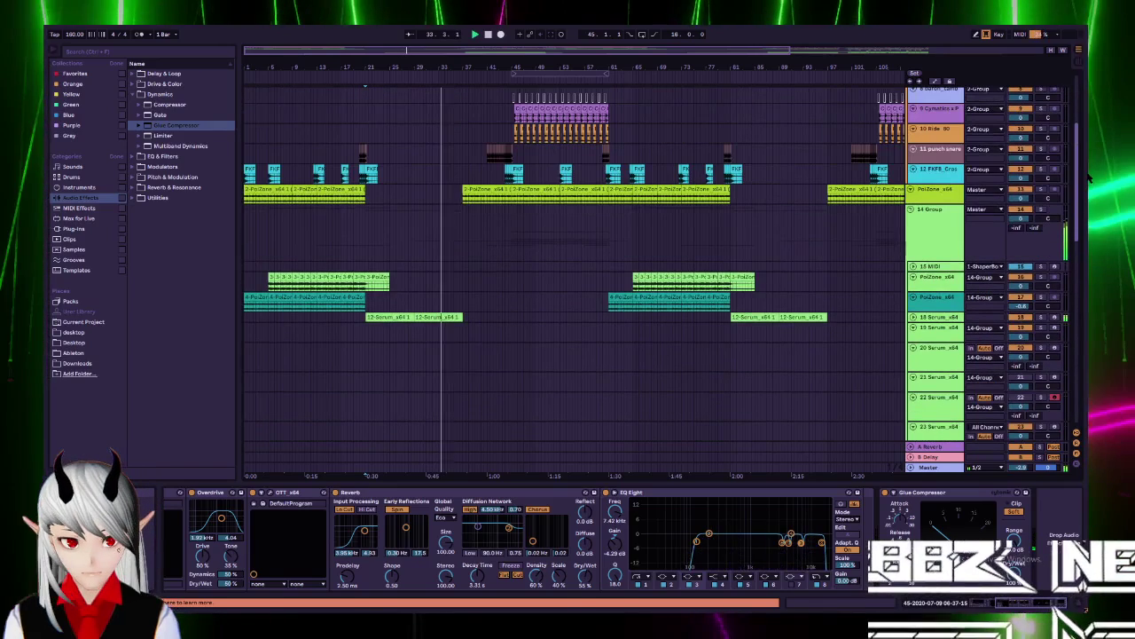
scroll(882, 321, "up", 2)
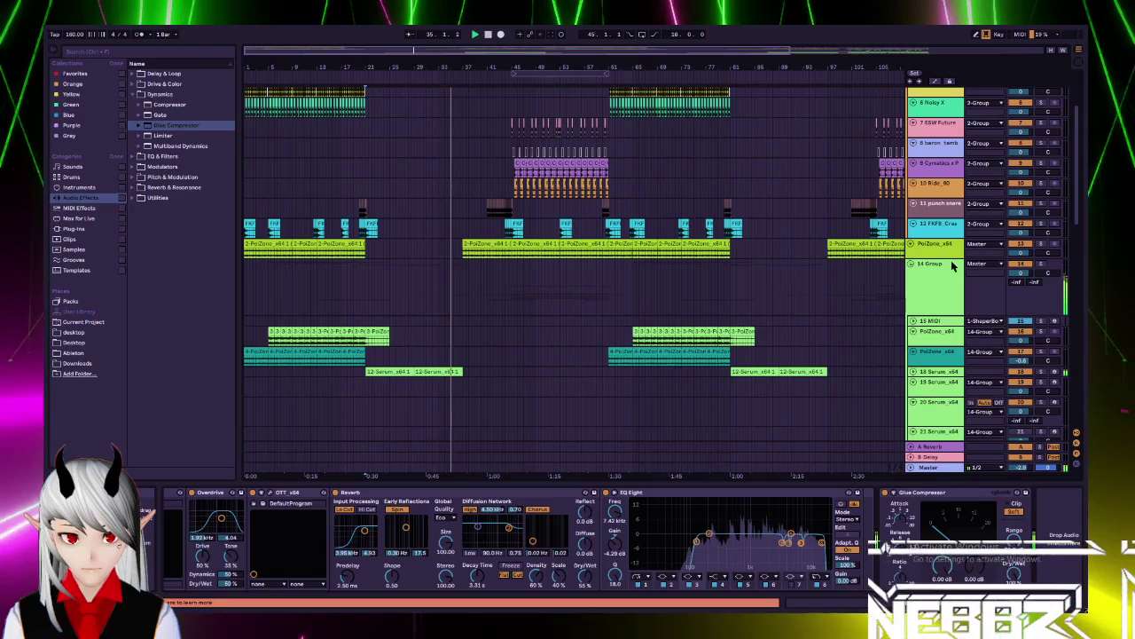
Step: Review the effect chains on the PolZone_x64 and punch snare tracks
left_click(953, 247)
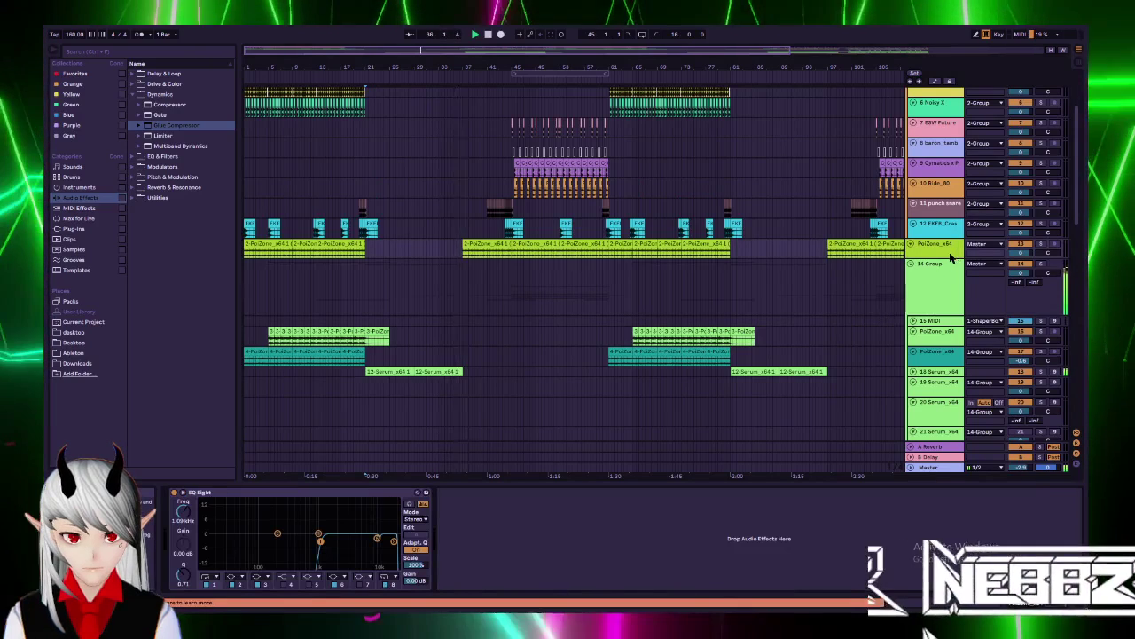
scroll(951, 256, "up", 1)
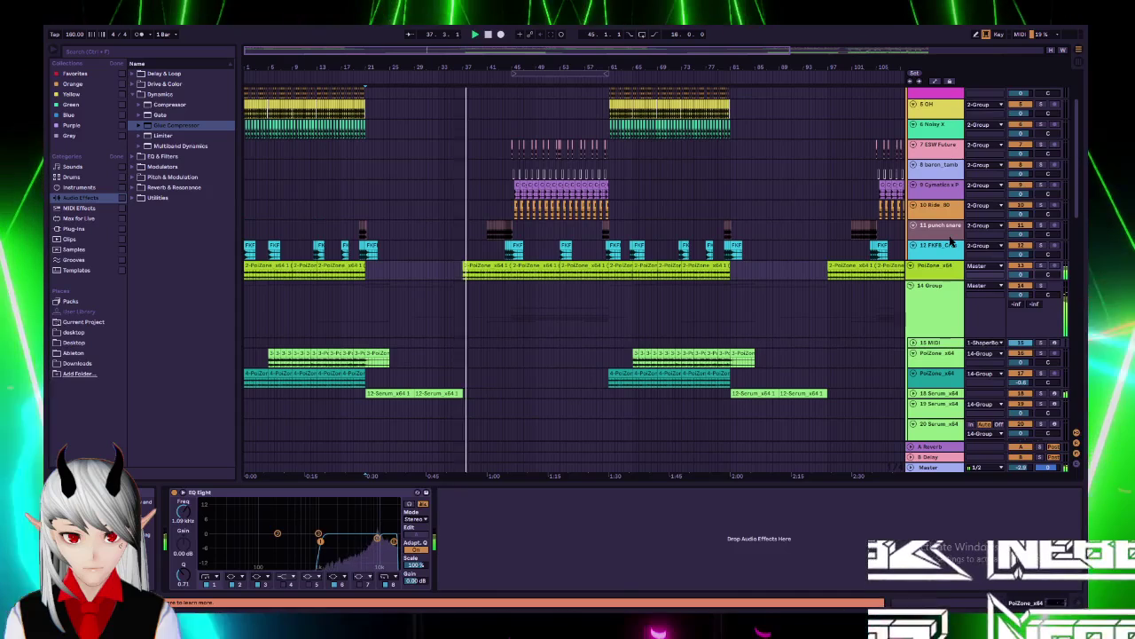
left_click(951, 238)
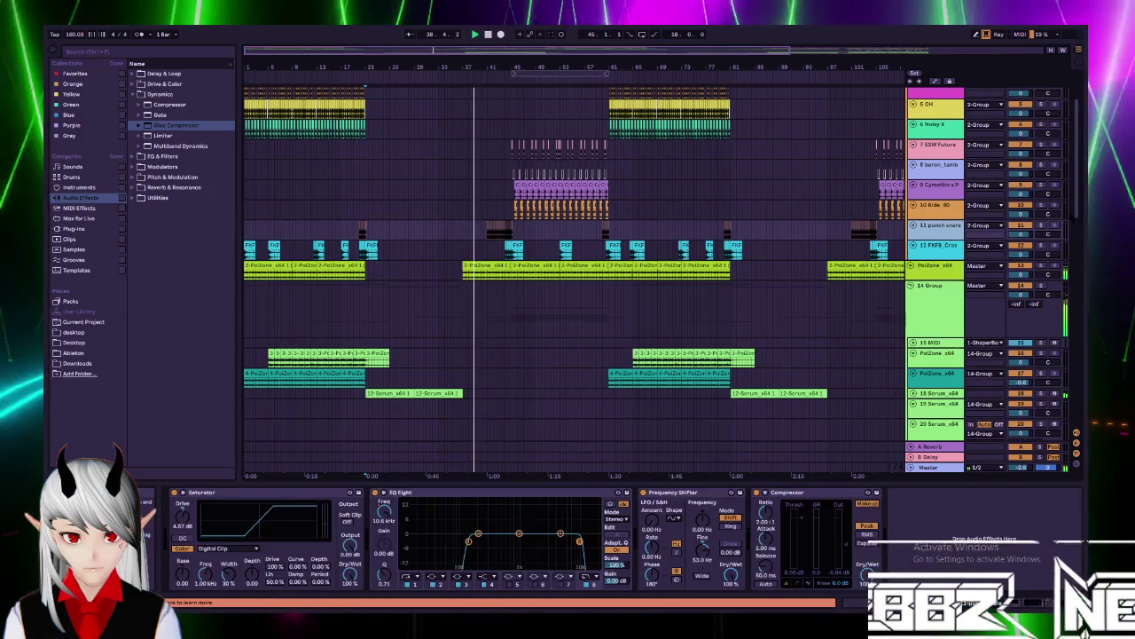
scroll(951, 238, "up", 3)
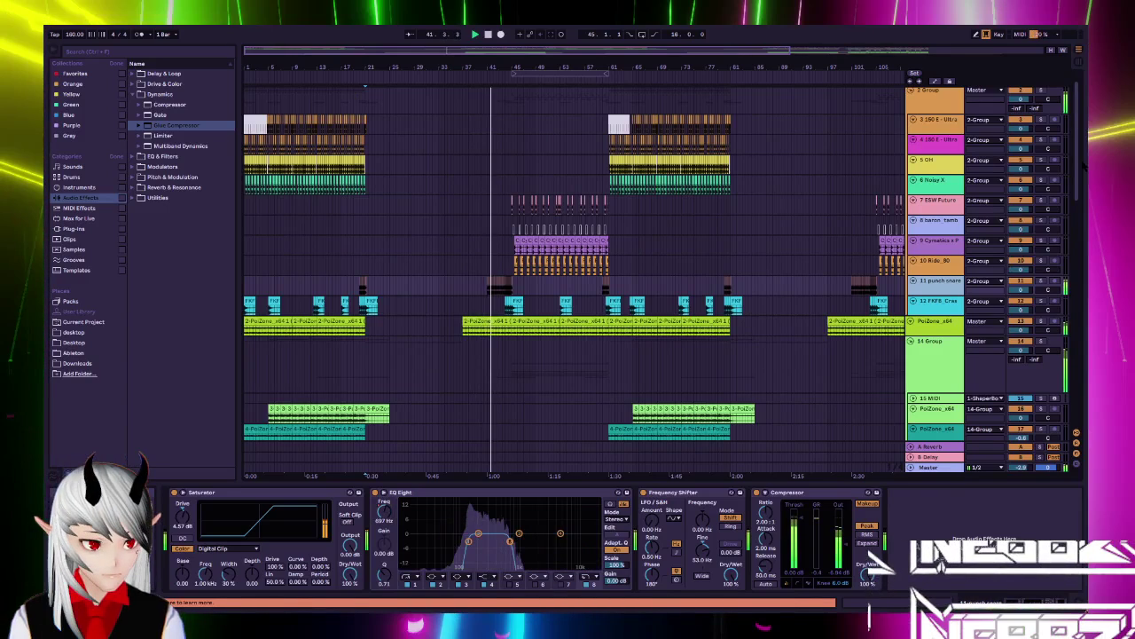
scroll(576, 279, "down", 1)
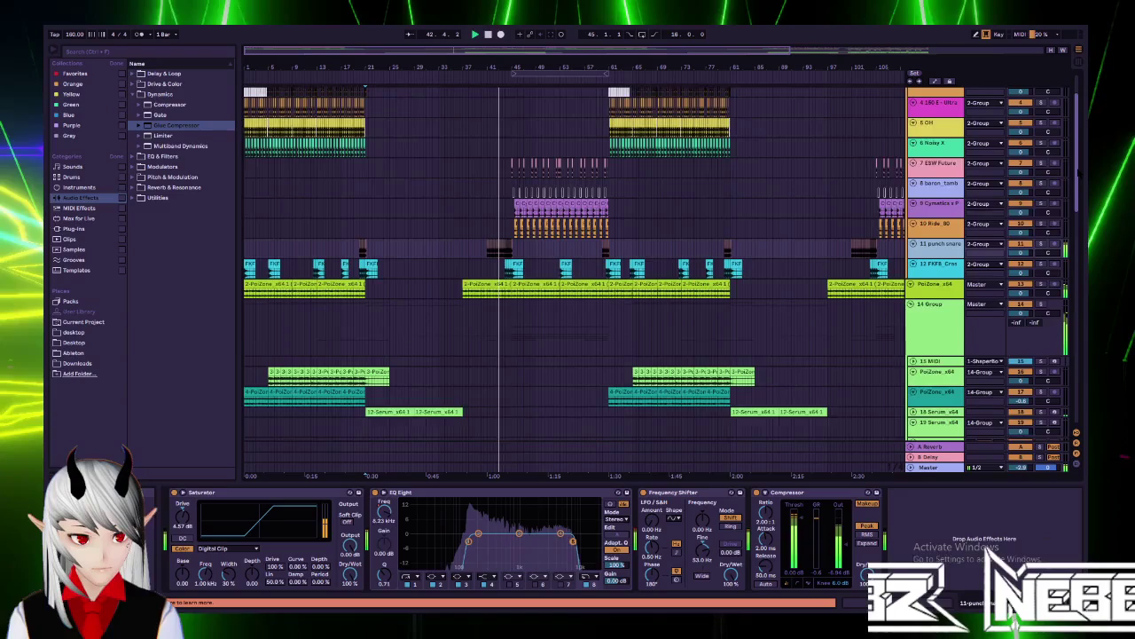
scroll(577, 279, "down", 1)
scroll(577, 279, "down", 2)
scroll(577, 279, "down", 3)
scroll(576, 280, "down", 5)
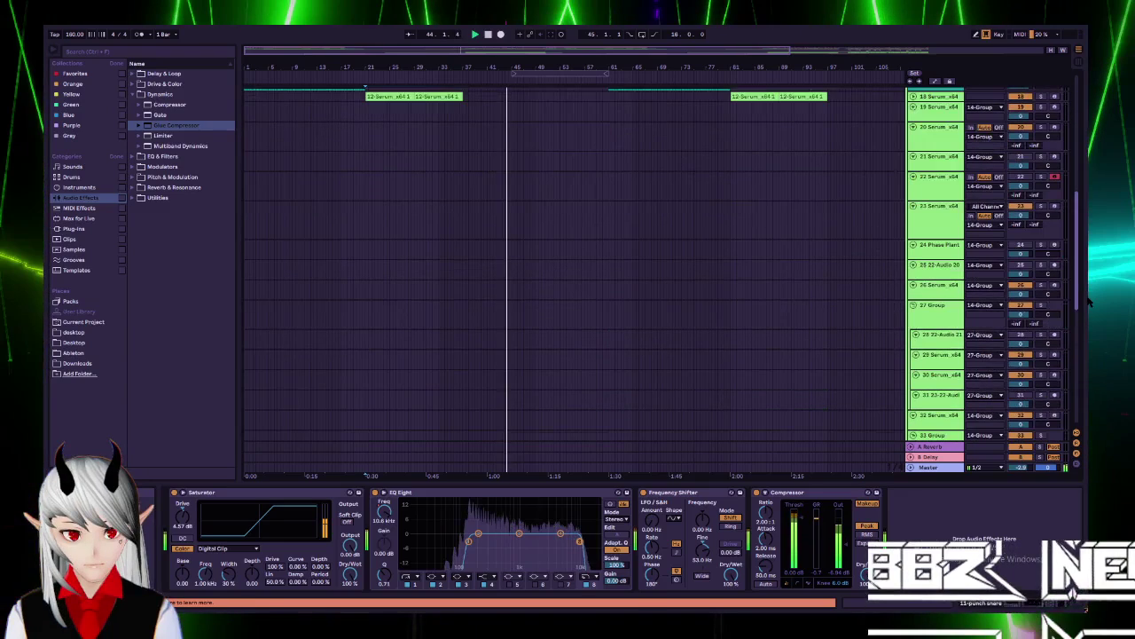
scroll(577, 280, "down", 5)
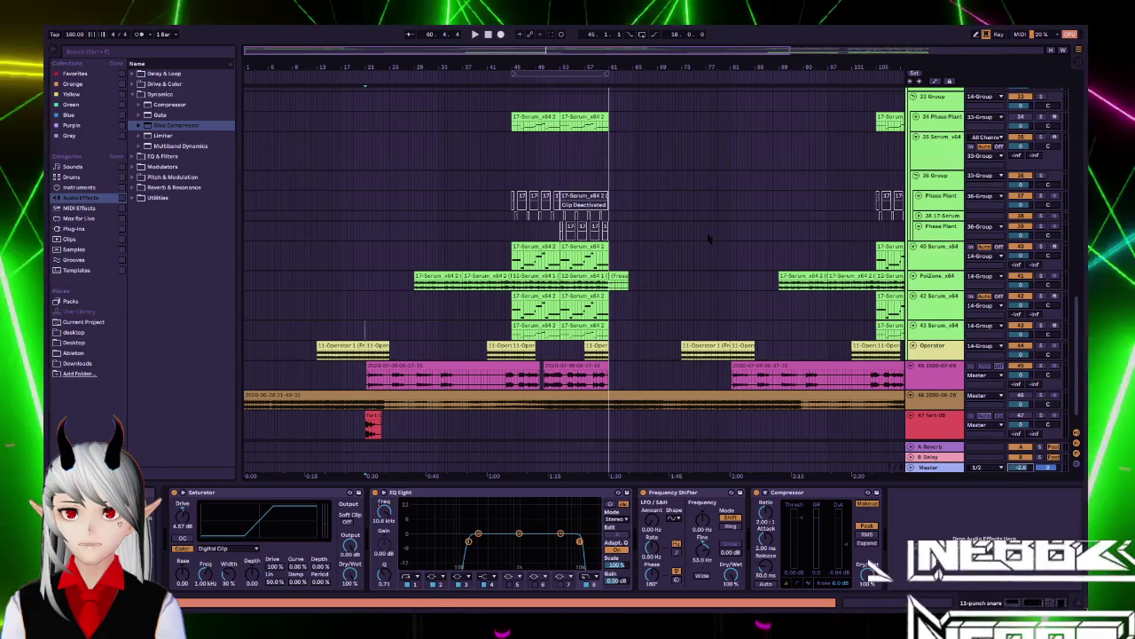
scroll(709, 238, "up", 1)
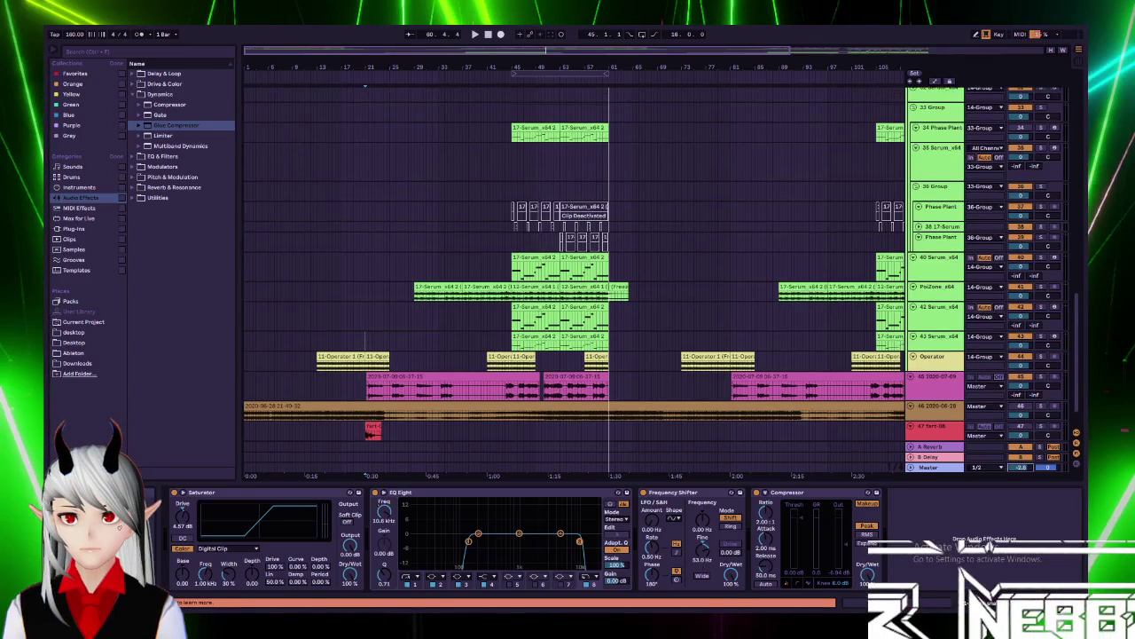